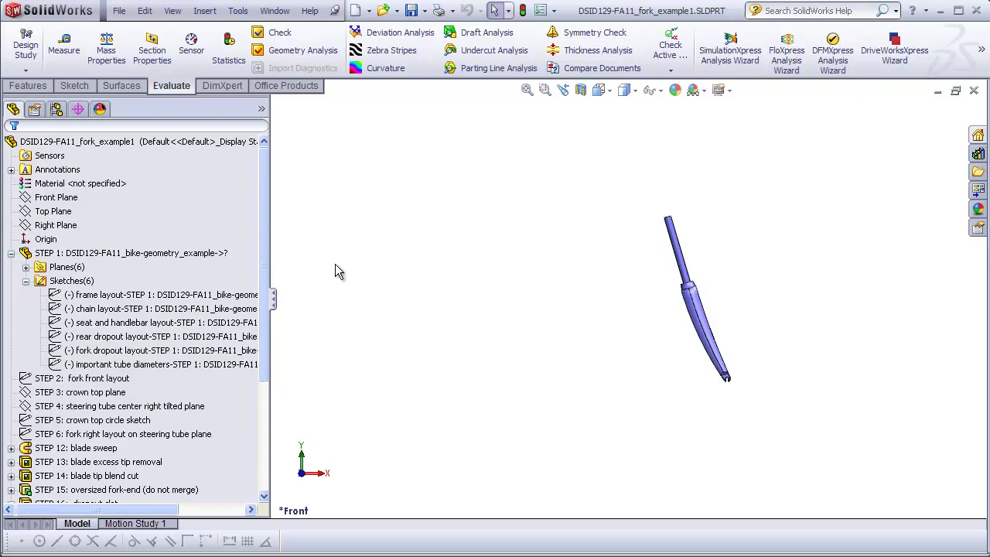
Display the frame layout sketch, inspect the HA 73.50° head angle dimension, then select STEP 1.
{"action": "left_click", "coordinate": [143, 293]}
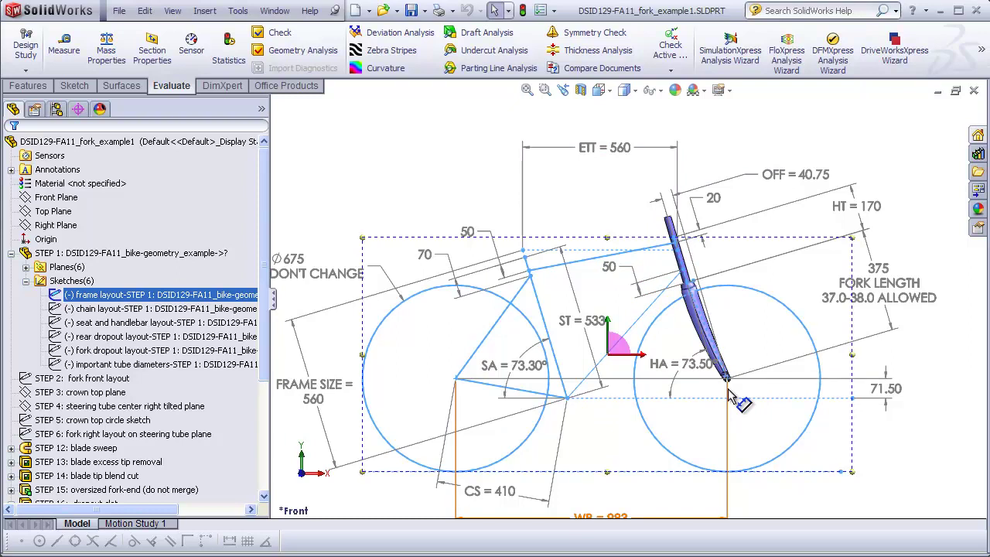
{"action": "left_click", "coordinate": [683, 408]}
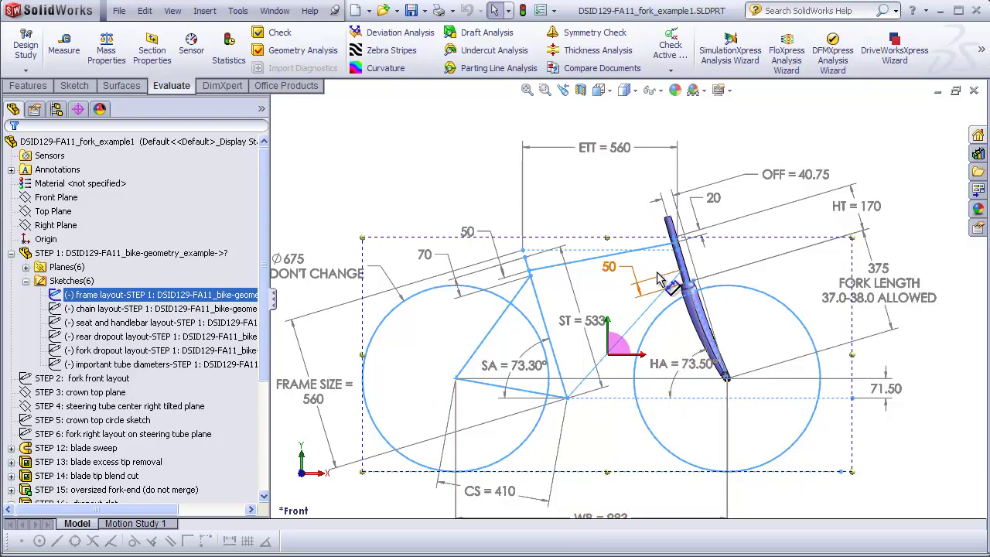
{"action": "left_click", "coordinate": [627, 299]}
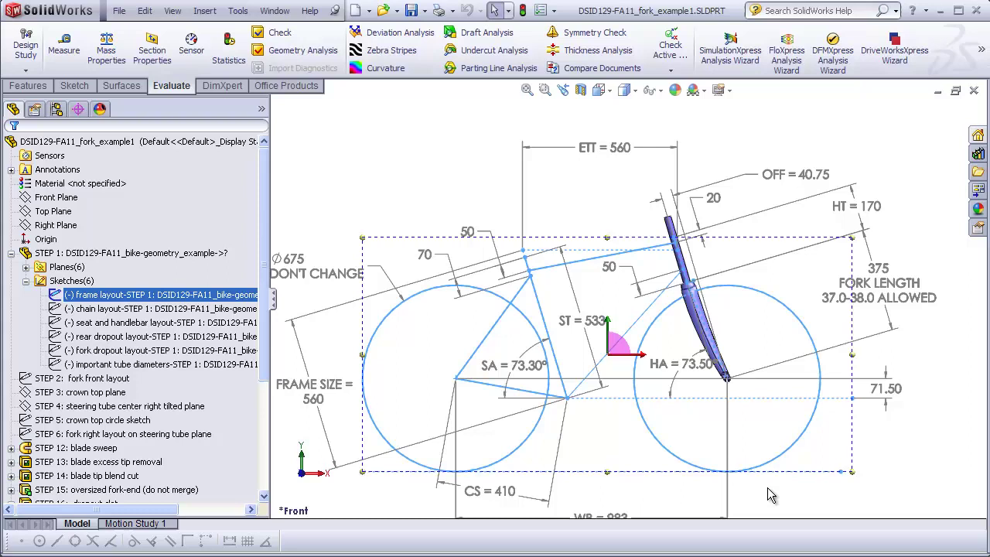
{"action": "left_click", "coordinate": [190, 256], "text": "ctrl"}
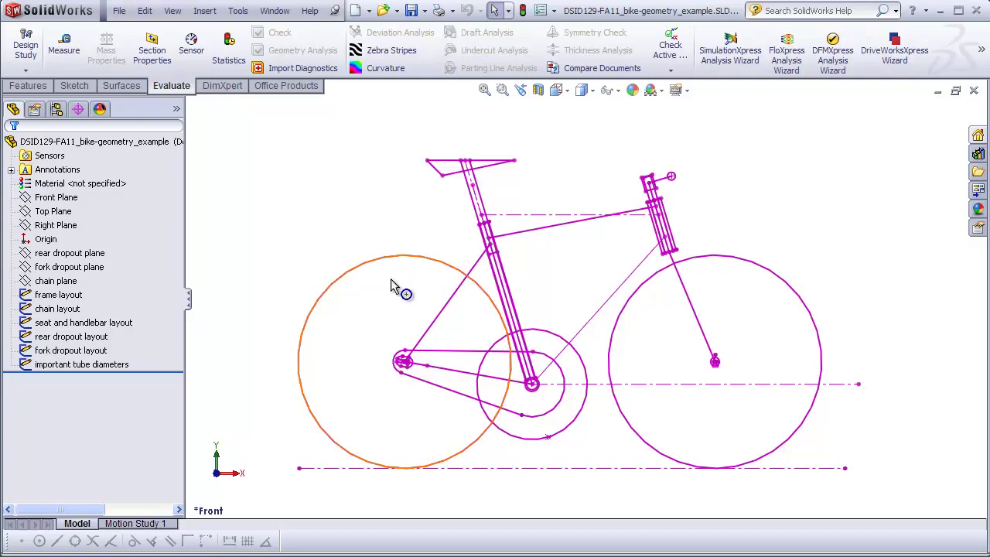
Zoom to fit the whole bike and orbit the view around the front hub.
{"action": "scroll", "coordinate": [739, 299], "scroll_direction": "down", "scroll_amount": 2}
{"action": "scroll", "coordinate": [737, 298], "scroll_direction": "down", "scroll_amount": 2}
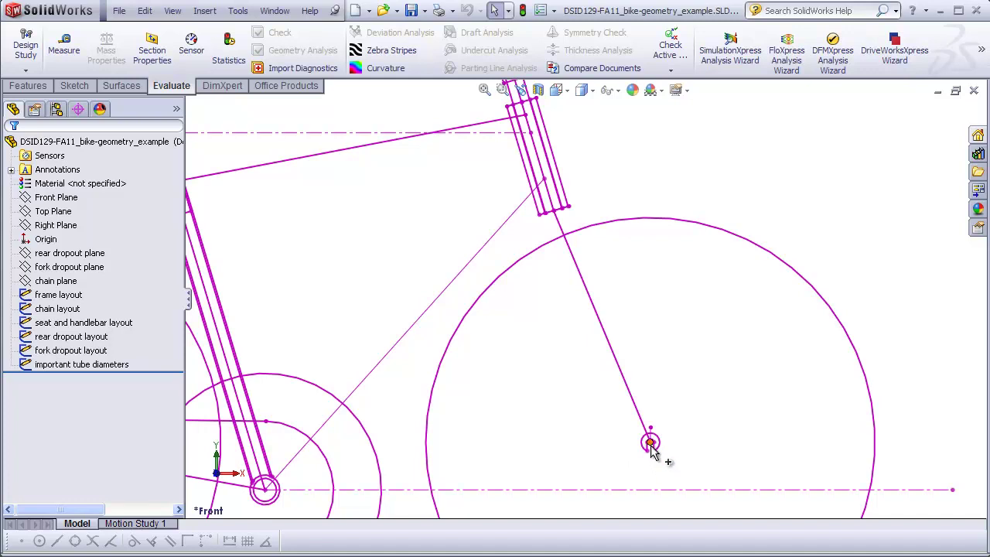
{"action": "scroll", "coordinate": [651, 446], "scroll_direction": "down", "scroll_amount": 5}
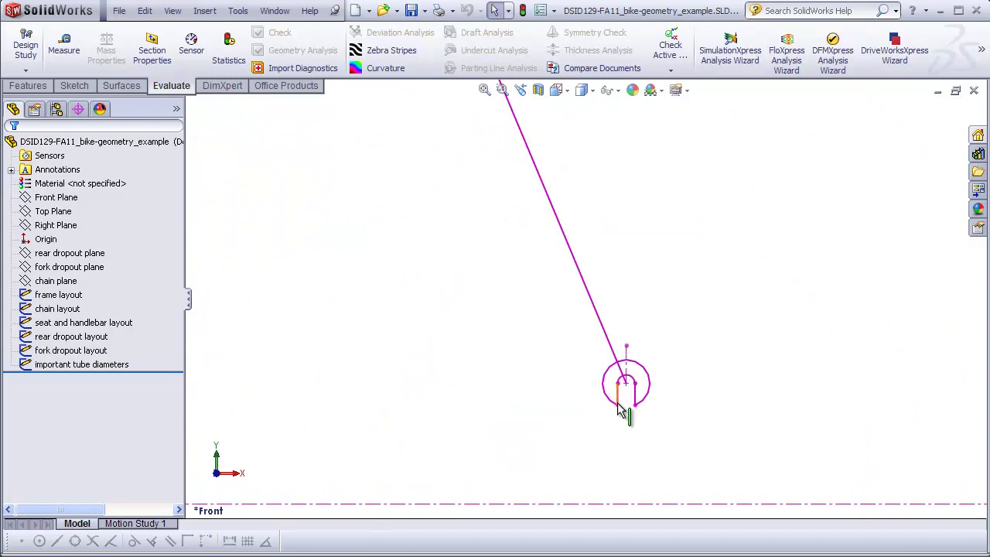
{"action": "scroll", "coordinate": [553, 267], "scroll_direction": "up", "scroll_amount": 5}
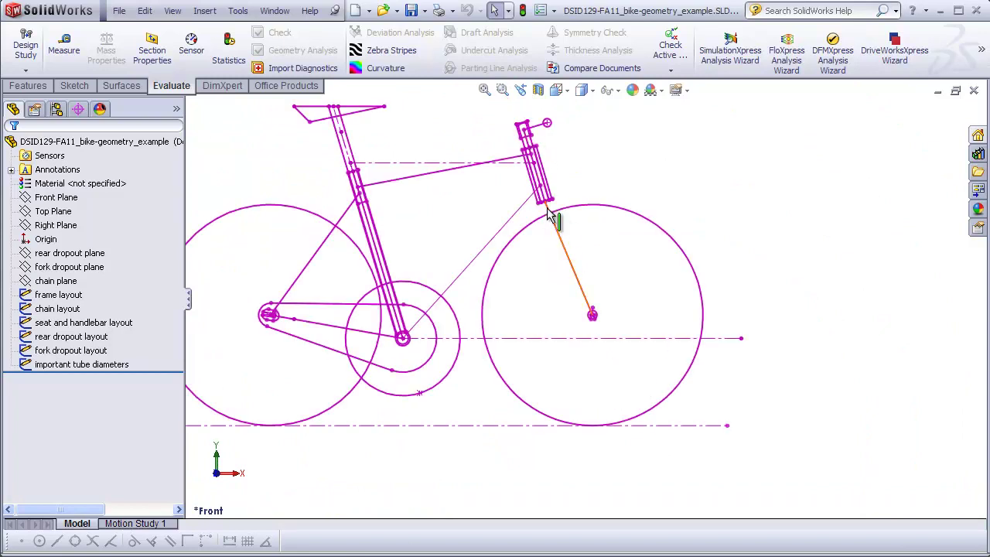
{"action": "scroll", "coordinate": [551, 216], "scroll_direction": "down", "scroll_amount": 5}
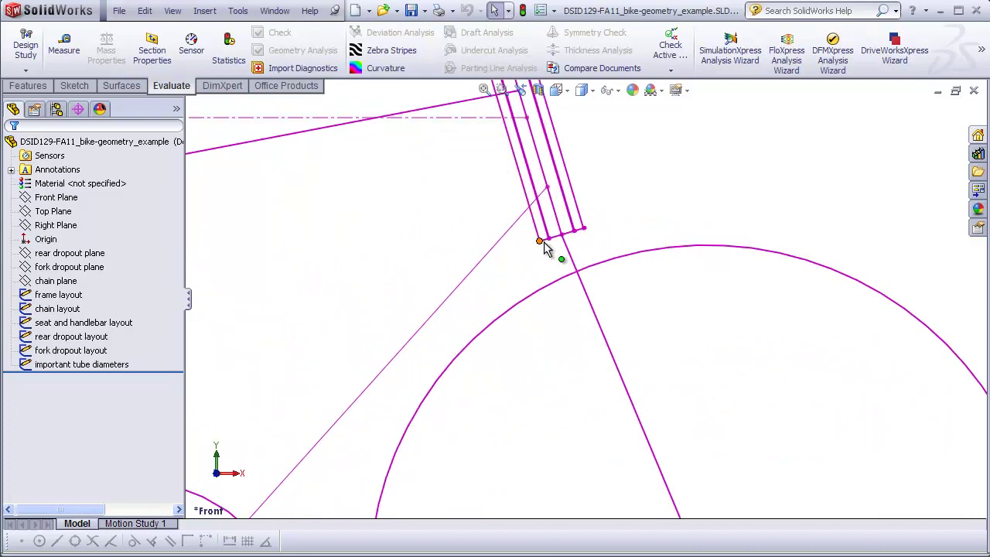
{"action": "key", "text": "f"}
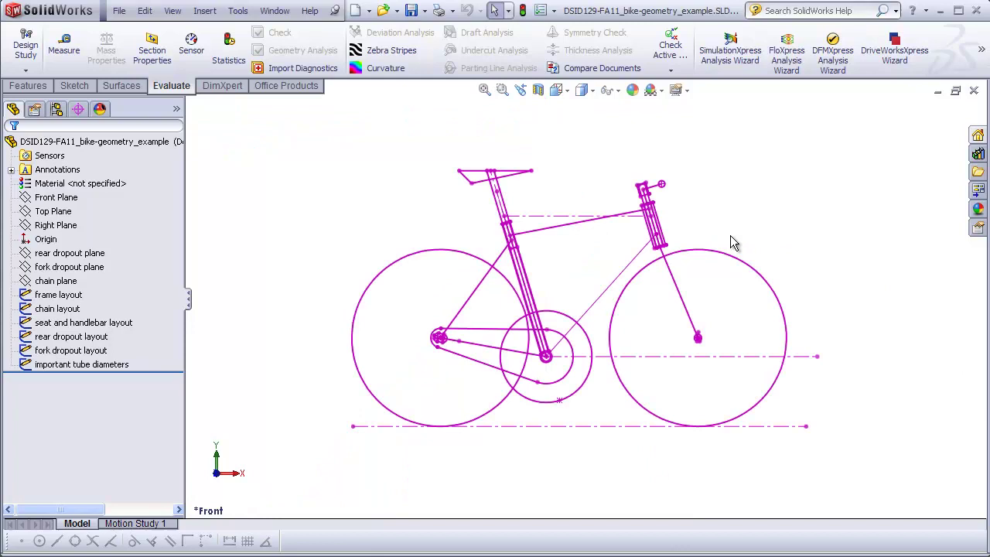
{"action": "scroll", "coordinate": [711, 314], "scroll_direction": "down", "scroll_amount": 5}
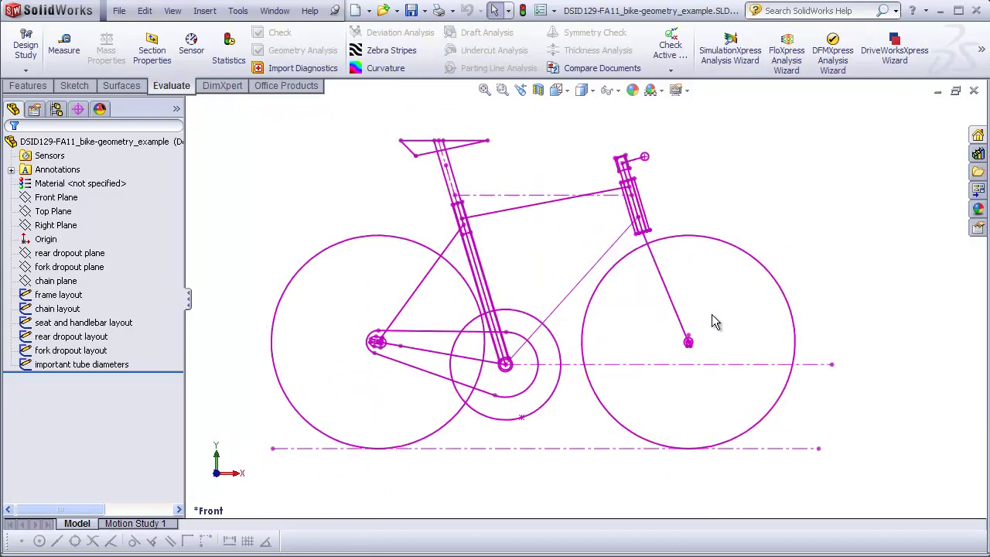
{"action": "mouse_move", "coordinate": [675, 315]}
{"action": "middle_mouse_down"}
{"action": "mouse_move", "coordinate": [641, 320]}
{"action": "mouse_move", "coordinate": [492, 386]}
{"action": "middle_mouse_up"}
{"action": "scroll", "coordinate": [467, 383], "scroll_direction": "down", "scroll_amount": 3}
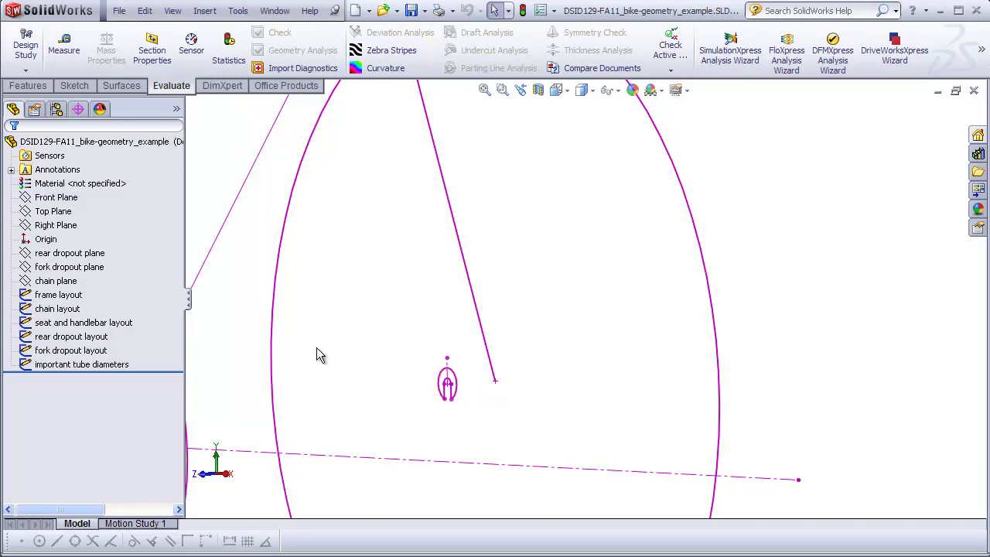
Select the fork dropout plane and orbit until it appears edge-on.
{"action": "left_click", "coordinate": [99, 268]}
{"action": "key", "text": "z"}
{"action": "key", "text": "f"}
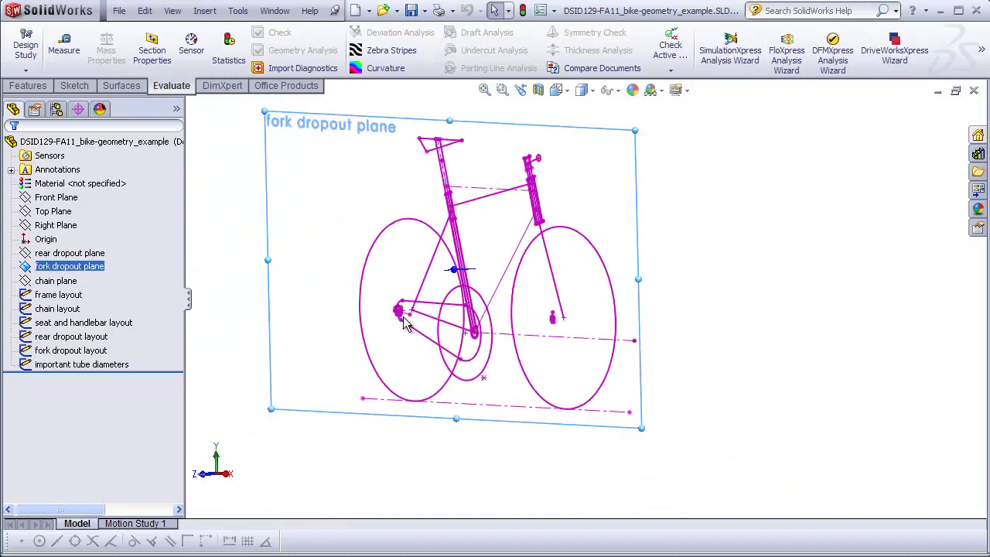
{"action": "middle_click_drag", "start_coordinate": [405, 327], "coordinate": [368, 319]}
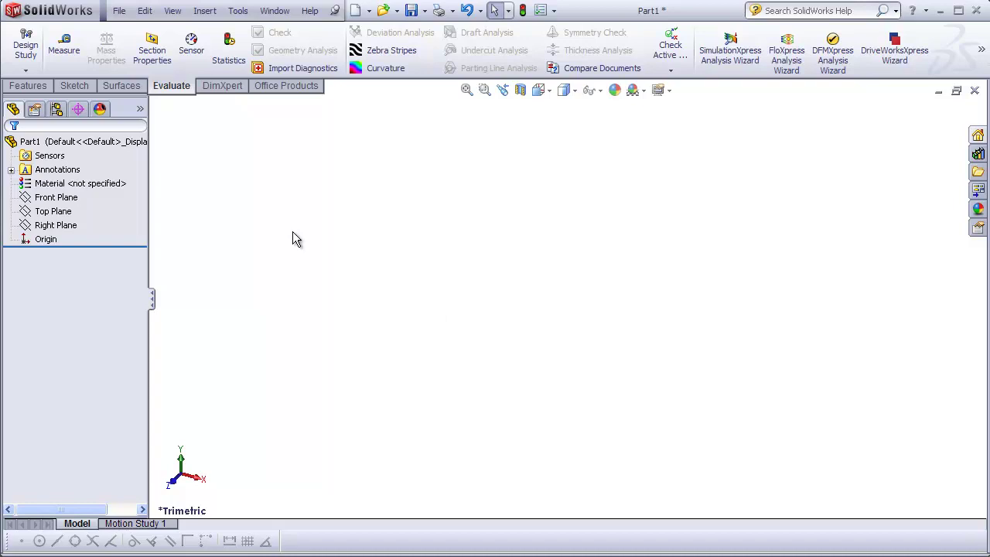
Insert bike-geometry_example.SLDPRT into Part1 with Move/Copy placement turned off.
{"action": "left_click", "coordinate": [205, 11]}
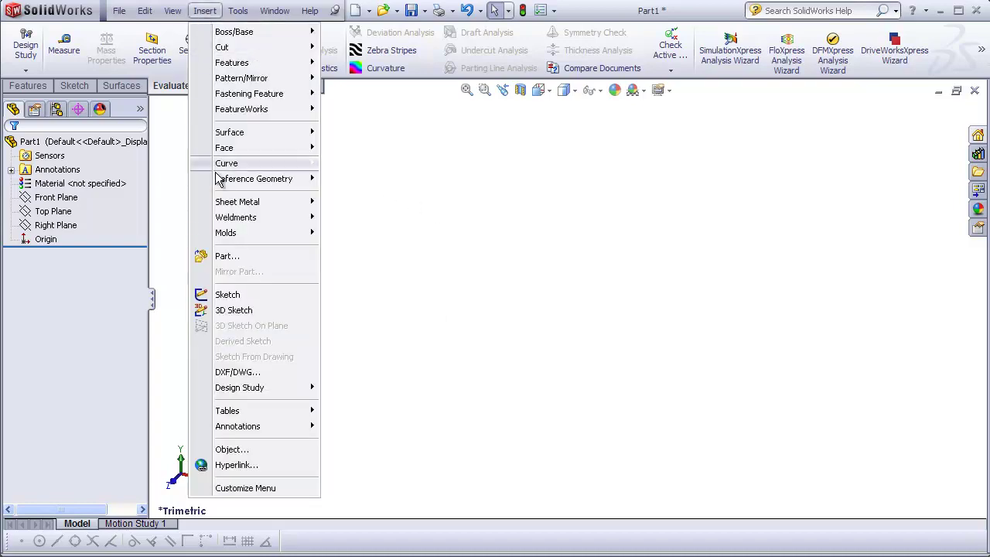
{"action": "left_click", "coordinate": [225, 256]}
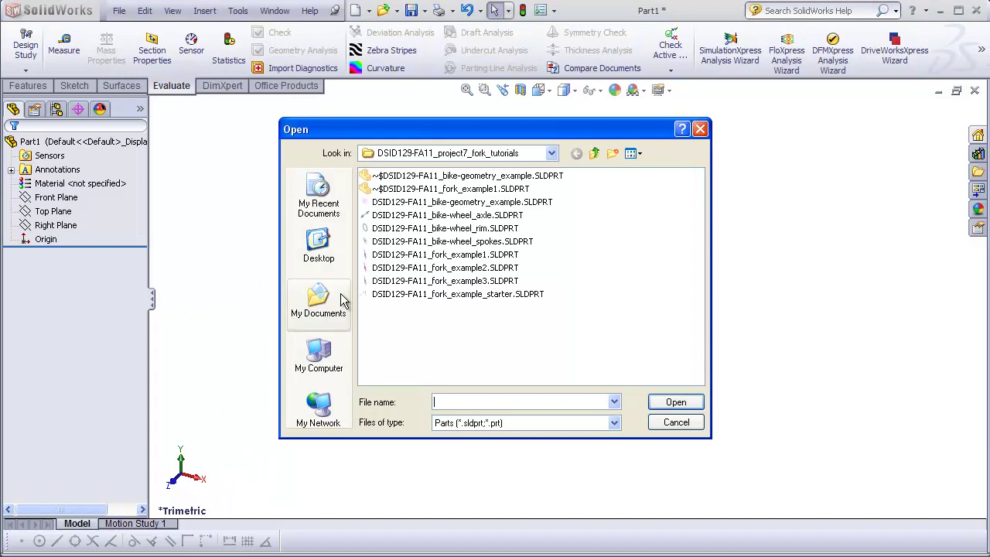
{"action": "left_click", "coordinate": [445, 203]}
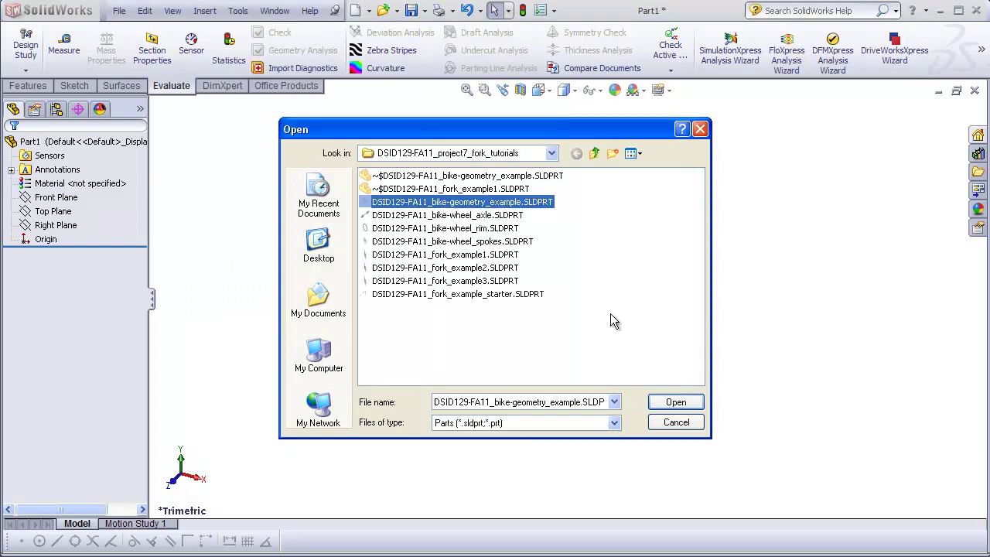
{"action": "left_click", "coordinate": [676, 402]}
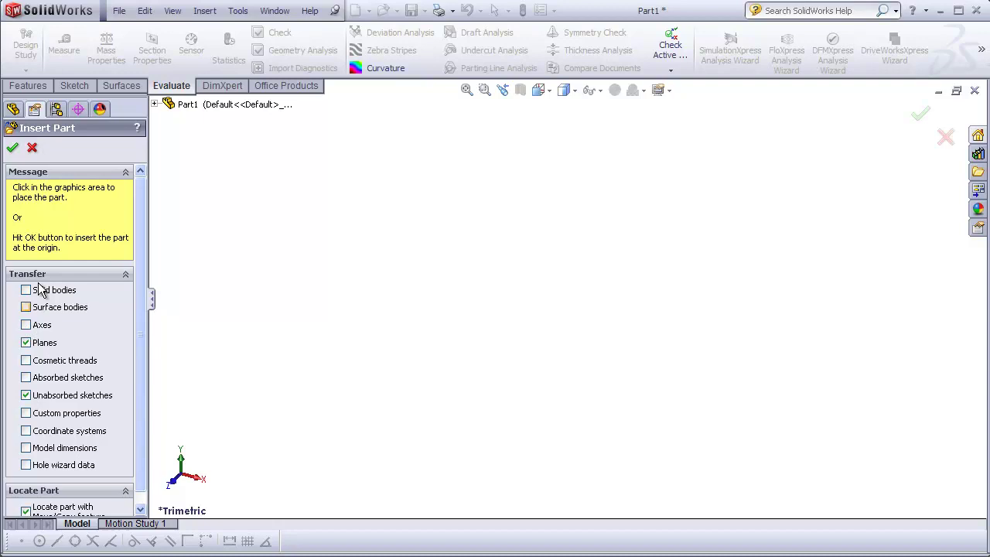
{"action": "scroll", "coordinate": [141, 215], "scroll_direction": "down", "scroll_amount": 1}
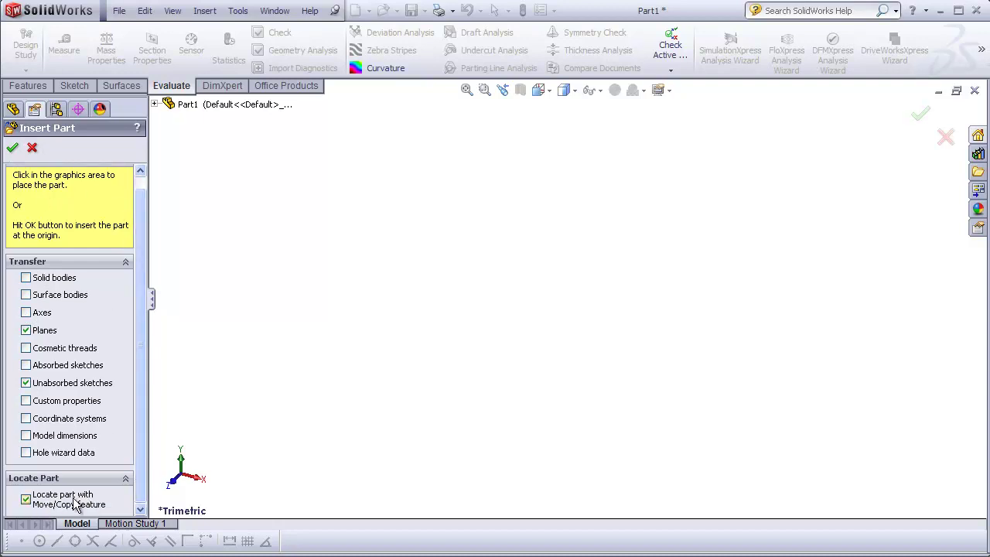
{"action": "left_click", "coordinate": [27, 500]}
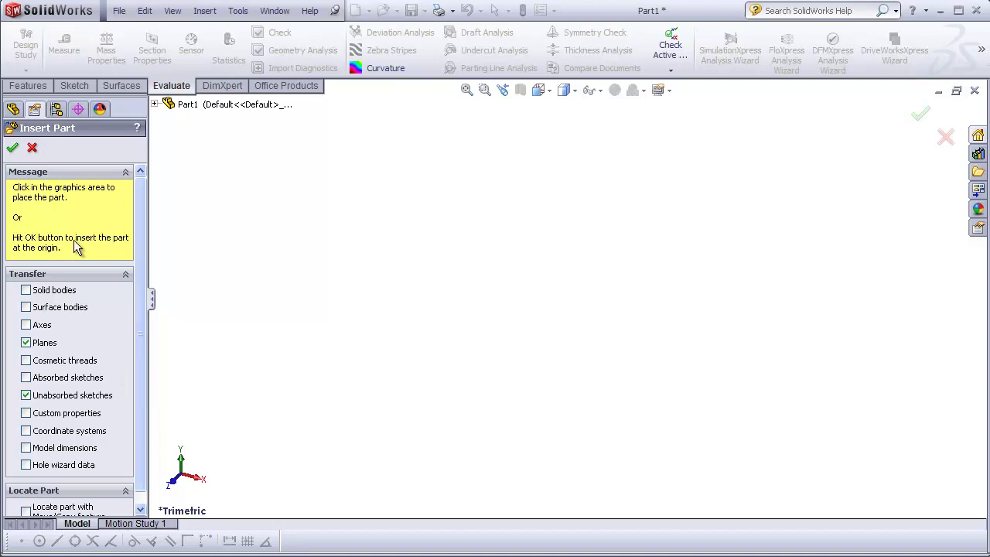
Confirm the insertion at the origin, widen the feature tree, and view the planes in 3D.
{"action": "left_click", "coordinate": [12, 149]}
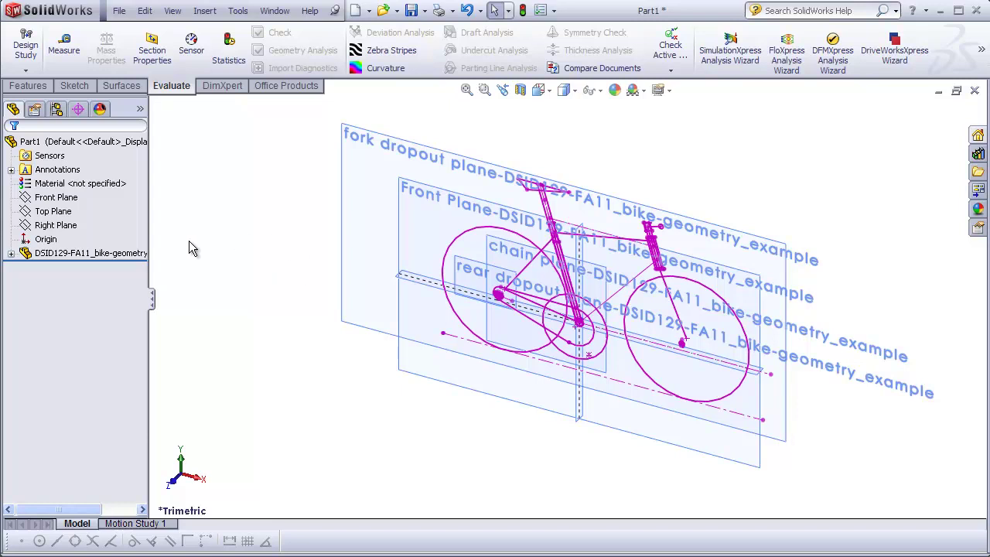
{"action": "left_click_drag", "start_coordinate": [149, 223], "coordinate": [216, 224]}
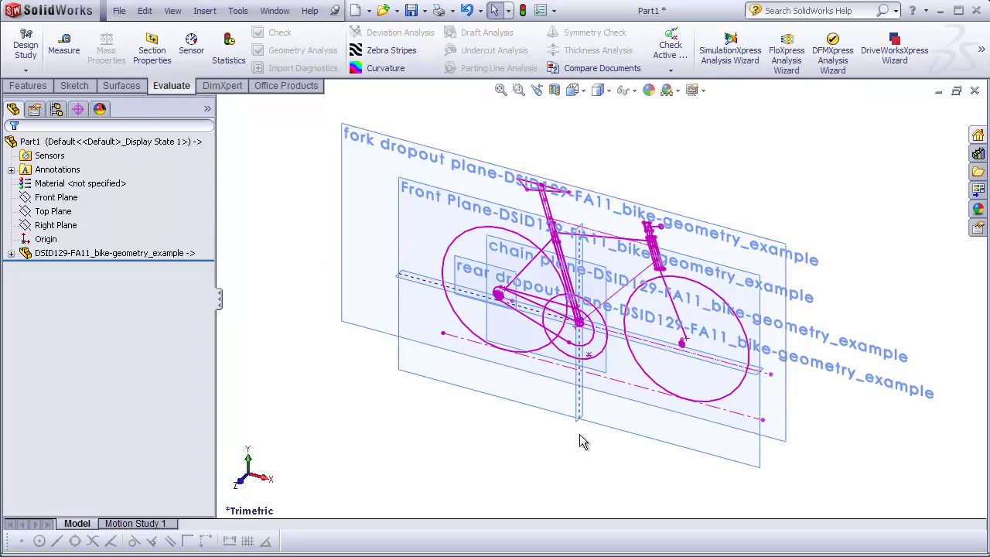
{"action": "mouse_move", "coordinate": [583, 441]}
{"action": "middle_mouse_down"}
{"action": "mouse_move", "coordinate": [588, 415]}
{"action": "mouse_move", "coordinate": [552, 407]}
{"action": "middle_mouse_up"}
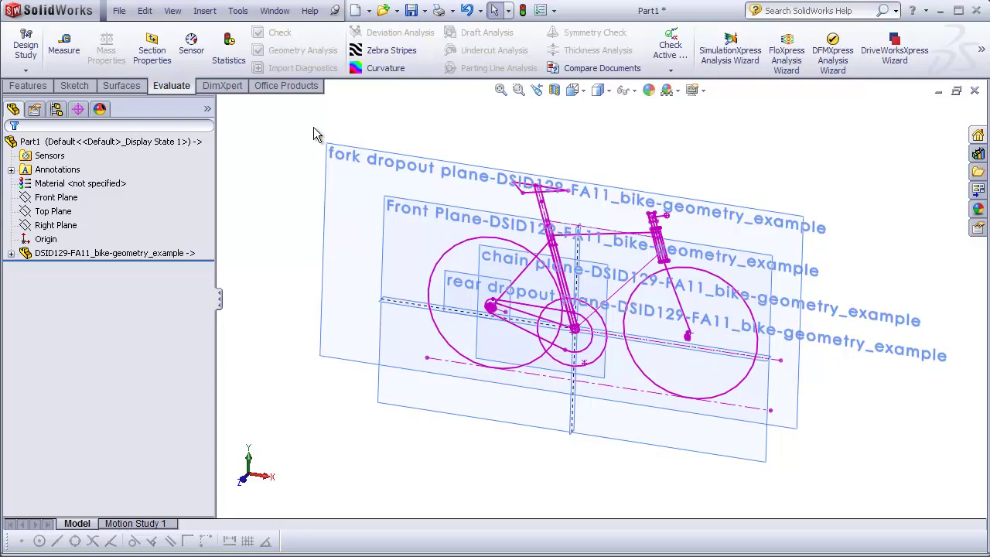
{"action": "left_click", "coordinate": [267, 263]}
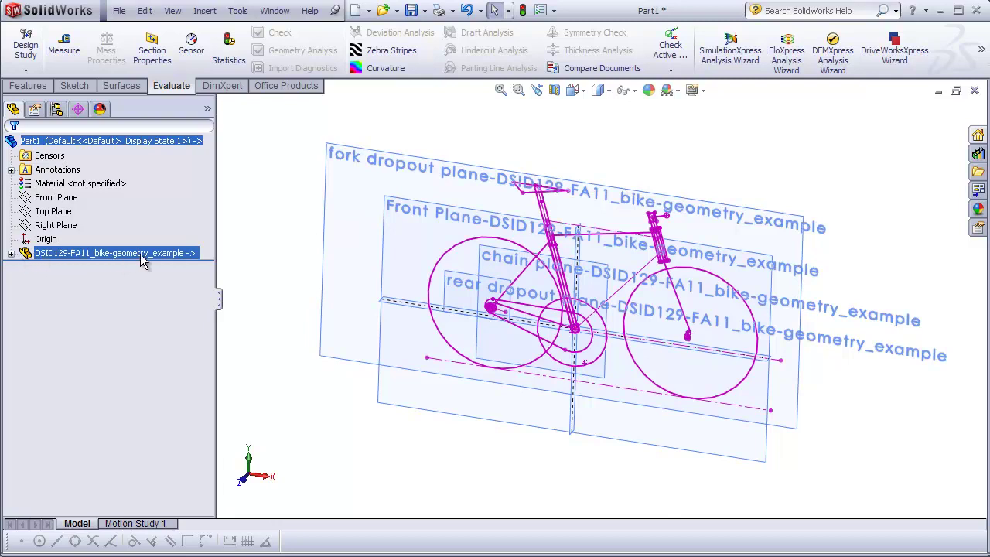
{"action": "left_click", "coordinate": [11, 254]}
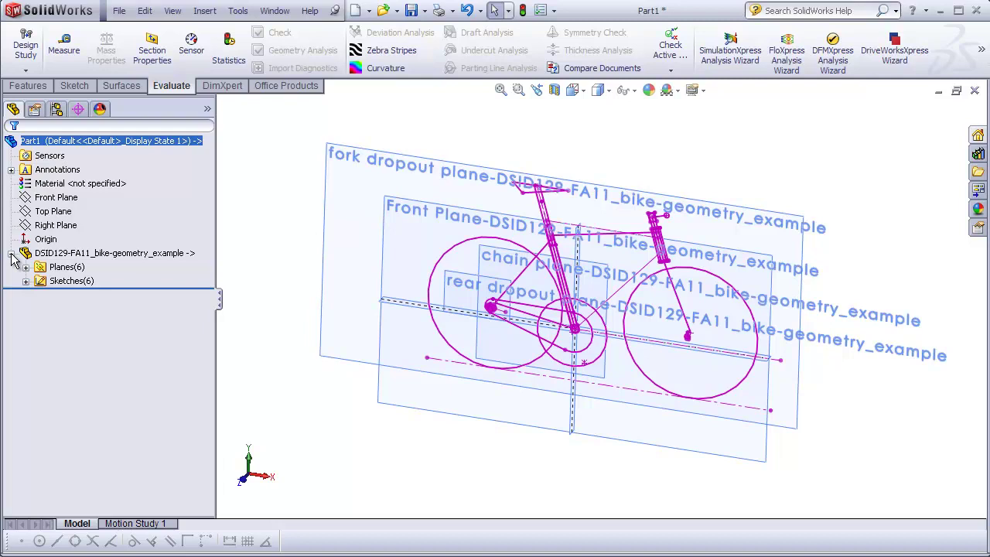
{"action": "left_click", "coordinate": [62, 283]}
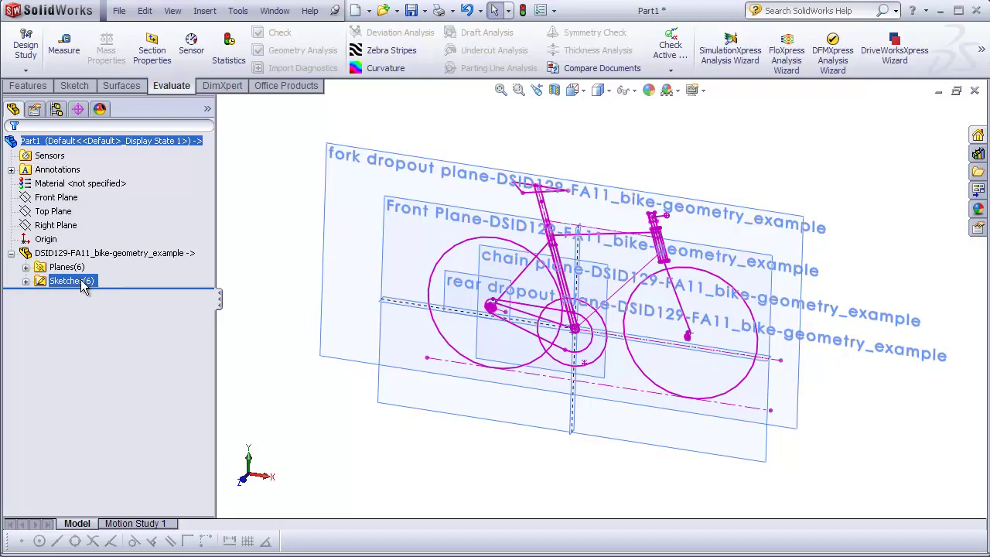
{"action": "left_click", "coordinate": [66, 268]}
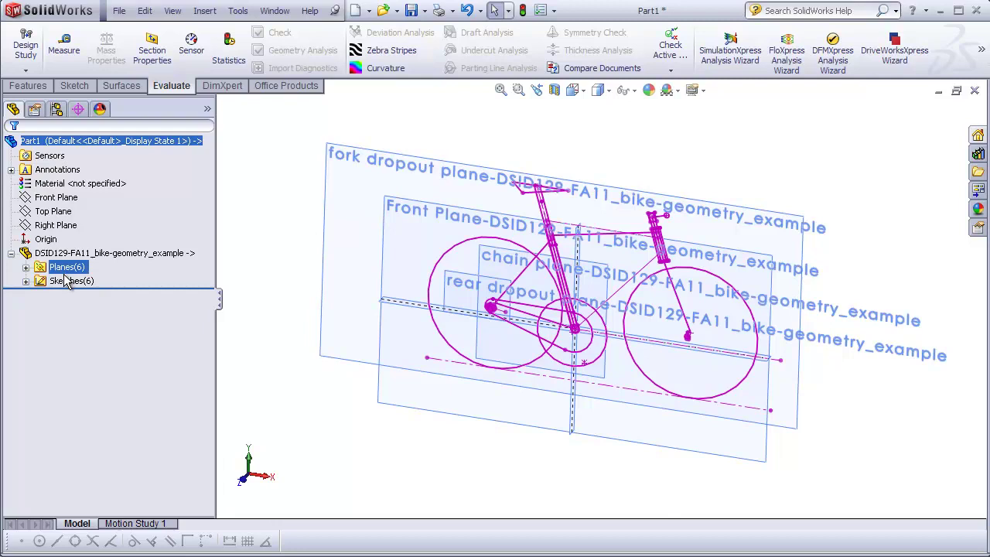
{"action": "left_click", "coordinate": [66, 282]}
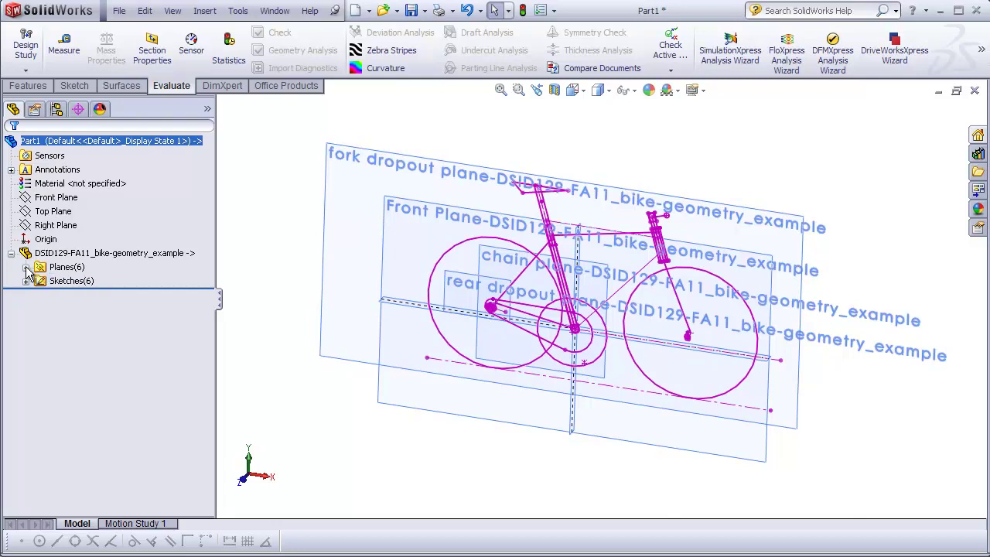
{"action": "left_click", "coordinate": [26, 267]}
{"action": "left_click", "coordinate": [26, 365]}
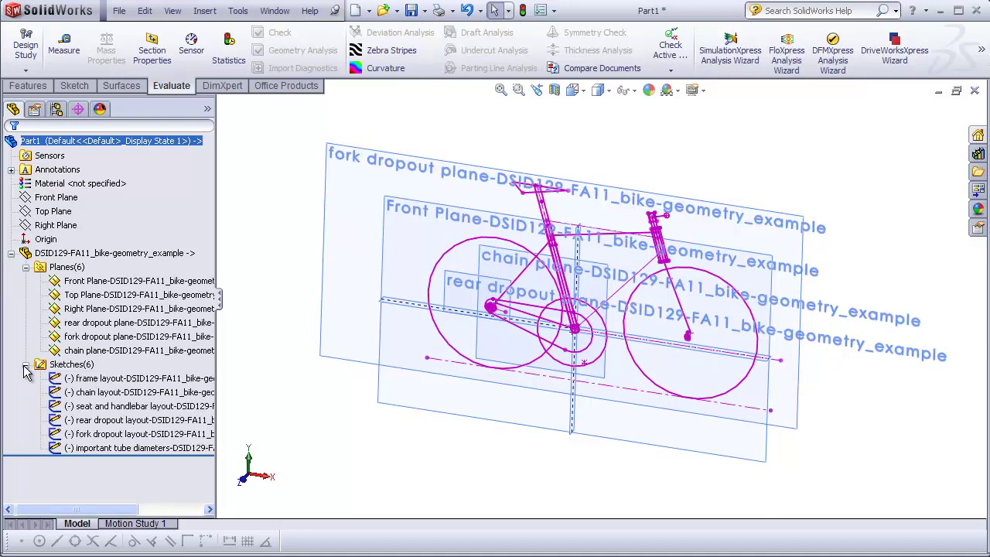
{"action": "left_click_drag", "start_coordinate": [216, 256], "coordinate": [341, 258]}
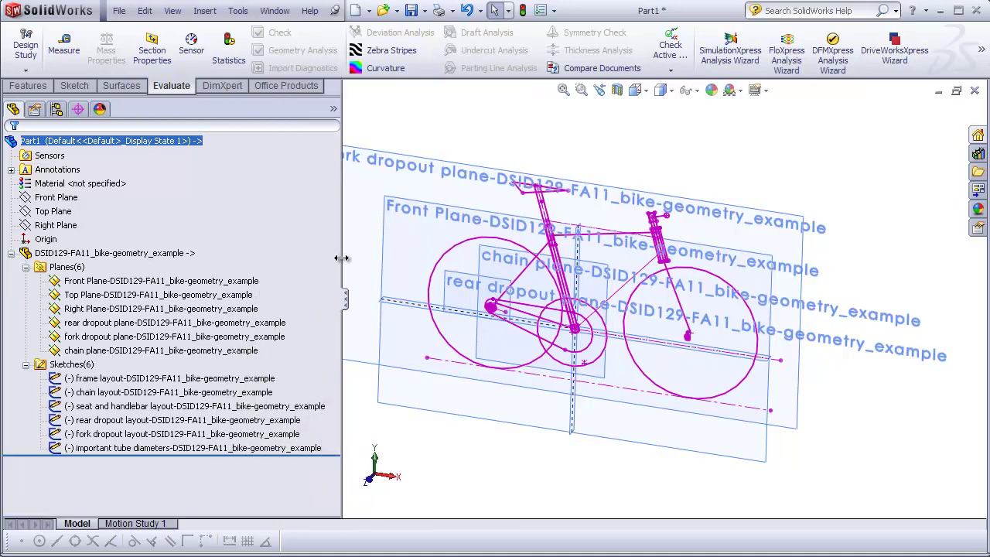
{"action": "left_click", "coordinate": [171, 295]}
{"action": "left_click", "coordinate": [173, 308]}
{"action": "left_click", "coordinate": [173, 322]}
{"action": "left_click", "coordinate": [171, 336]}
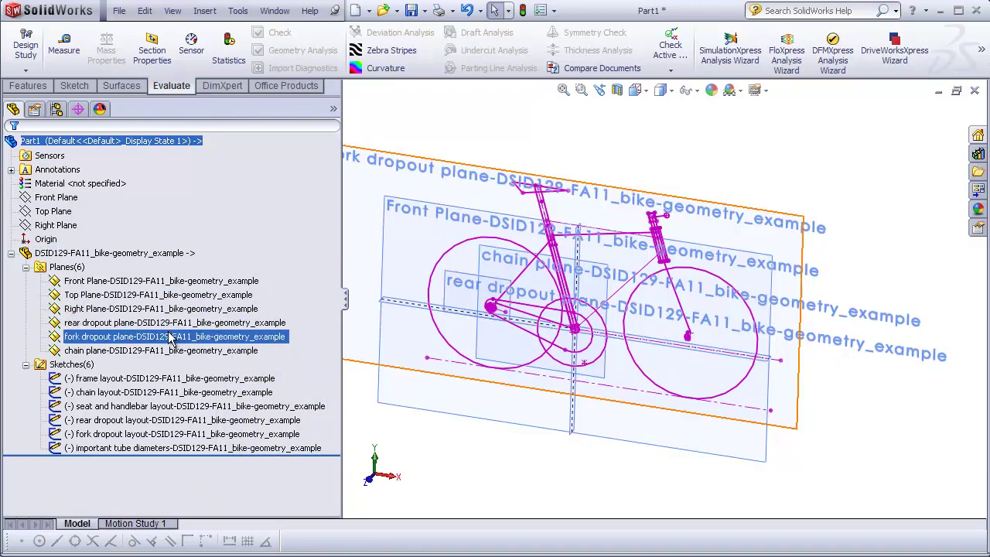
{"action": "left_click", "coordinate": [167, 351]}
{"action": "left_click", "coordinate": [167, 337]}
{"action": "left_click", "coordinate": [167, 324]}
{"action": "left_click", "coordinate": [166, 309]}
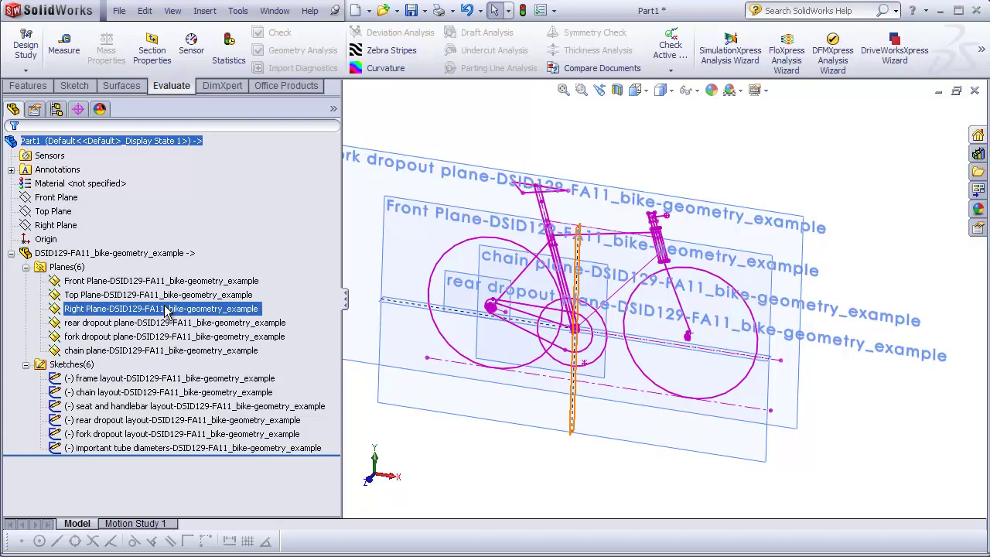
{"action": "left_click", "coordinate": [165, 296]}
{"action": "left_click", "coordinate": [164, 282]}
{"action": "left_click", "coordinate": [166, 295]}
{"action": "left_click", "coordinate": [165, 309]}
{"action": "left_click", "coordinate": [163, 324]}
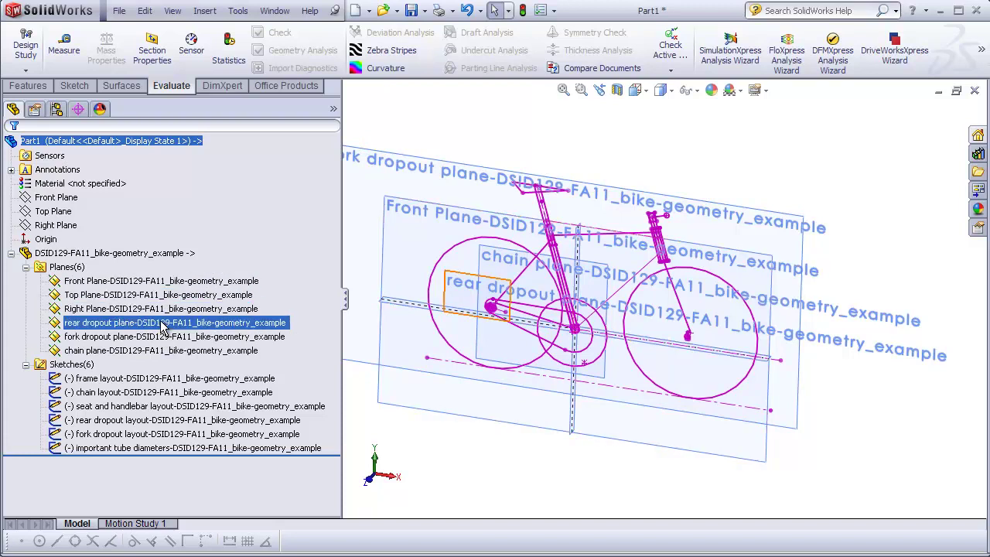
{"action": "left_click", "coordinate": [165, 337]}
{"action": "left_click", "coordinate": [163, 351]}
{"action": "left_click", "coordinate": [159, 378]}
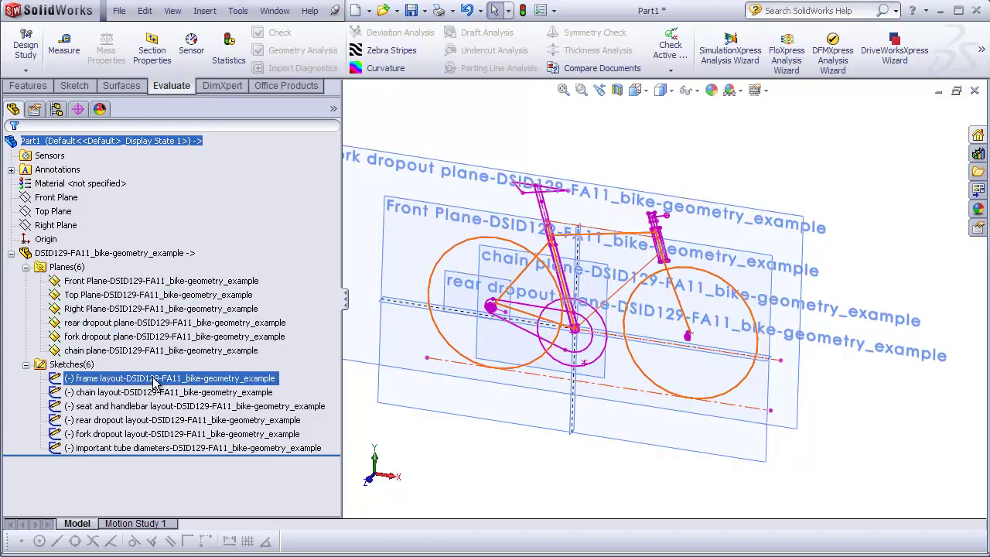
{"action": "left_click", "coordinate": [155, 391]}
{"action": "left_click", "coordinate": [154, 406]}
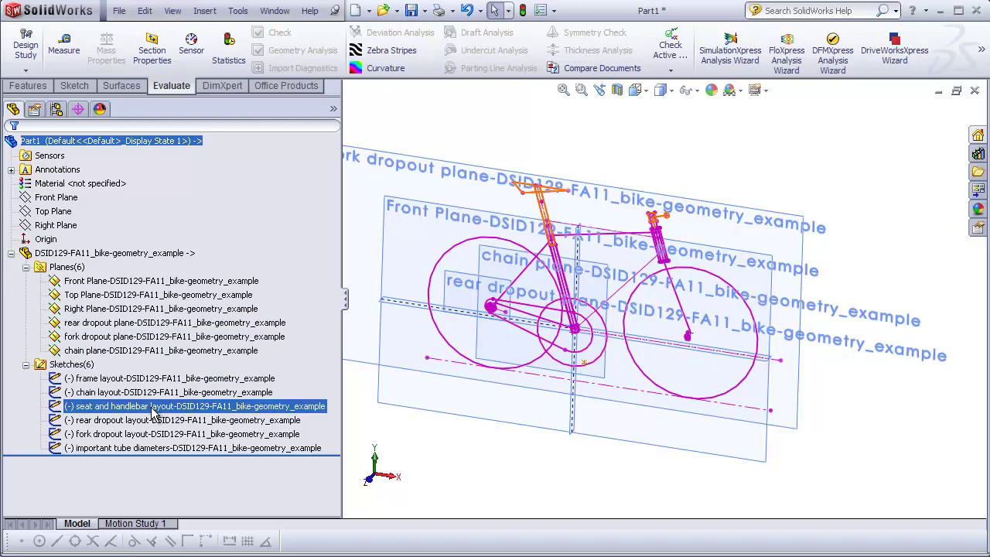
{"action": "left_click", "coordinate": [153, 420]}
{"action": "left_click", "coordinate": [152, 434]}
{"action": "left_click", "coordinate": [149, 448]}
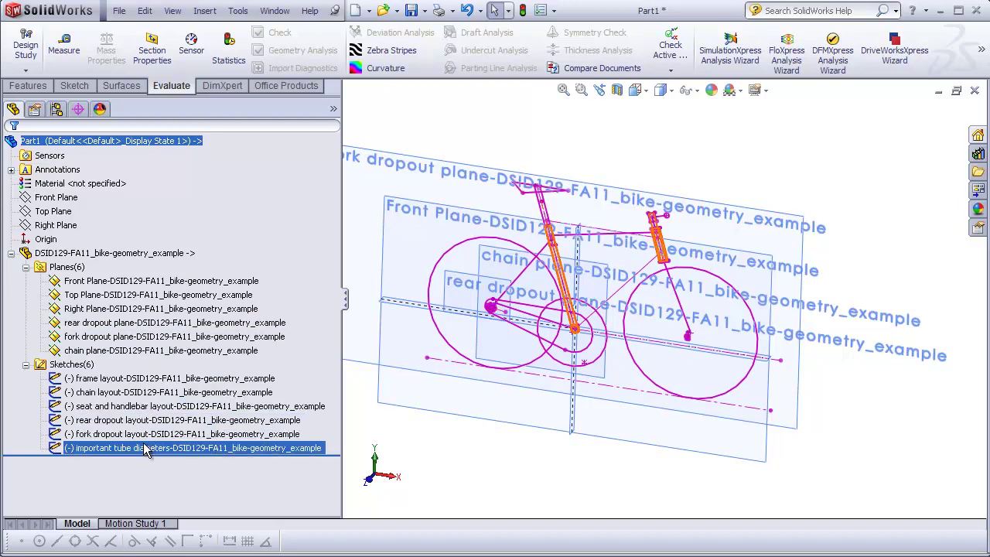
{"action": "left_click", "coordinate": [145, 434]}
{"action": "left_click", "coordinate": [145, 406]}
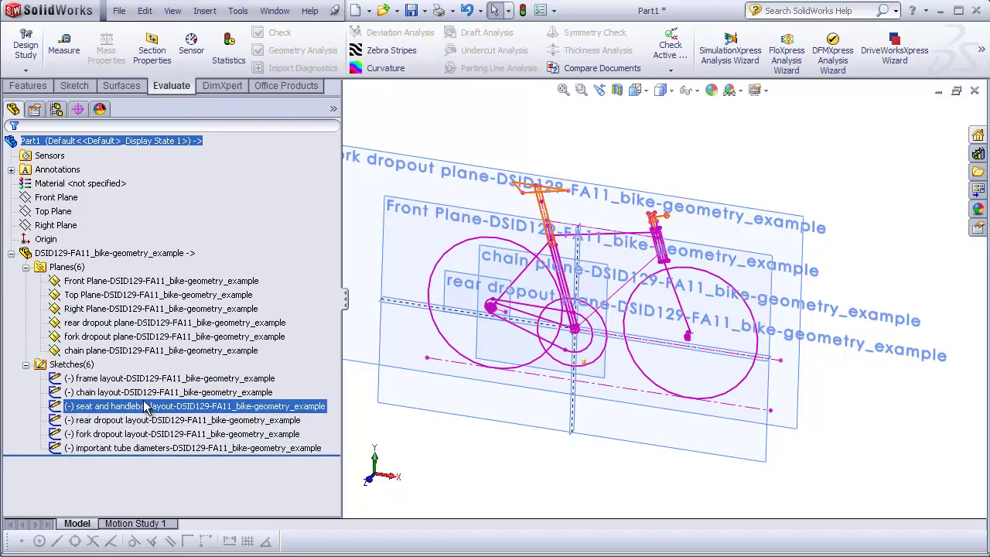
{"action": "left_click", "coordinate": [143, 393]}
{"action": "left_click", "coordinate": [132, 378]}
{"action": "left_click", "coordinate": [112, 322]}
{"action": "left_click", "coordinate": [97, 280]}
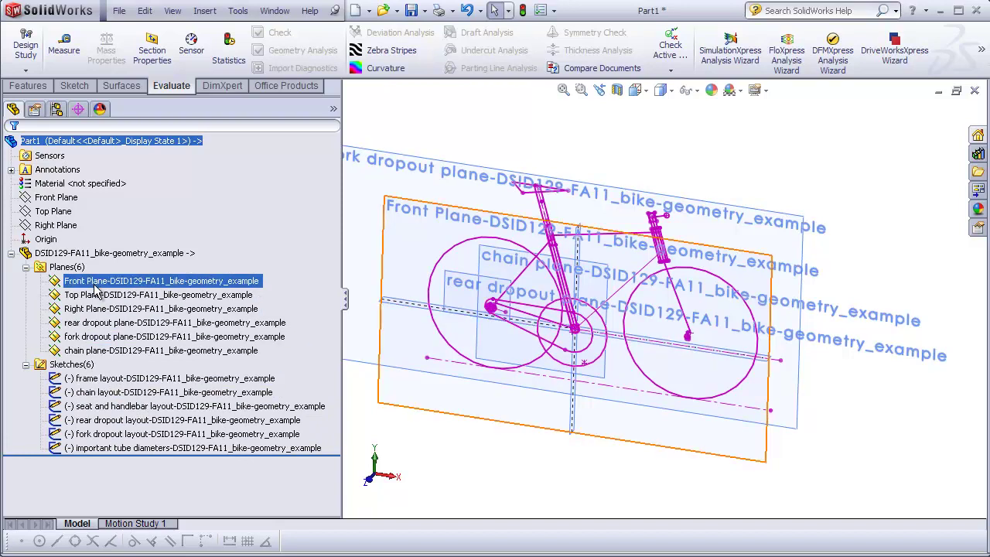
{"action": "left_click", "coordinate": [91, 297], "text": "ctrl"}
{"action": "left_click", "coordinate": [91, 297]}
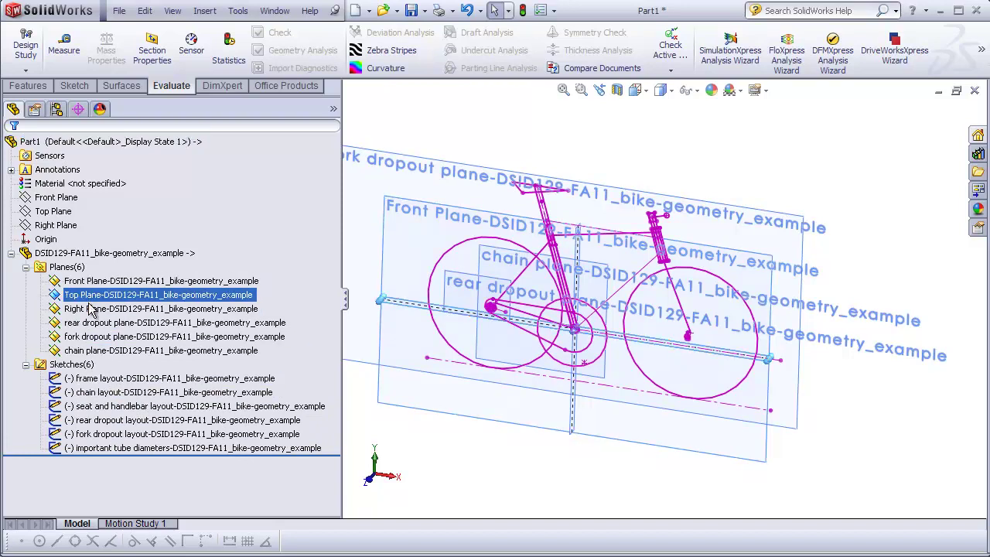
{"action": "left_click", "coordinate": [91, 309]}
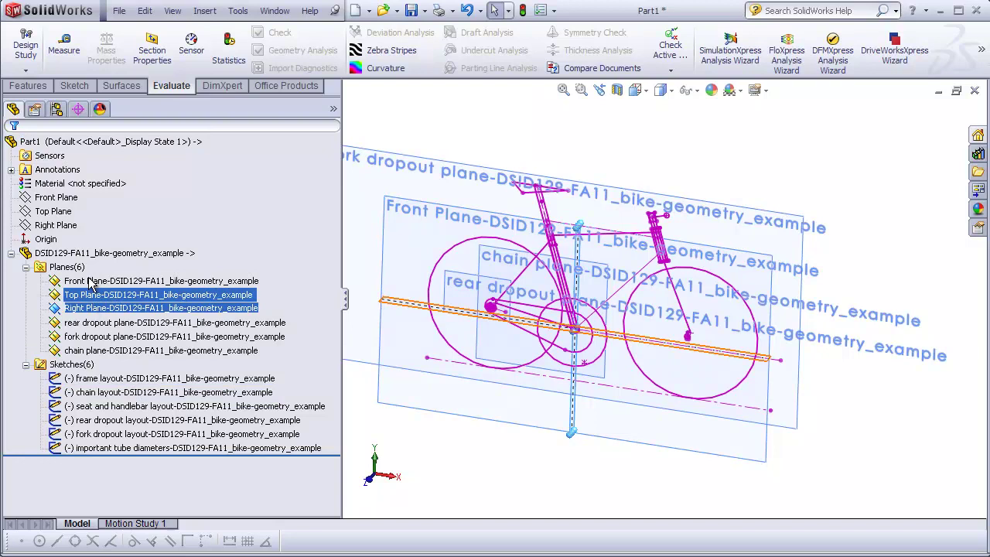
{"action": "left_click", "coordinate": [62, 199]}
{"action": "left_click", "coordinate": [62, 211]}
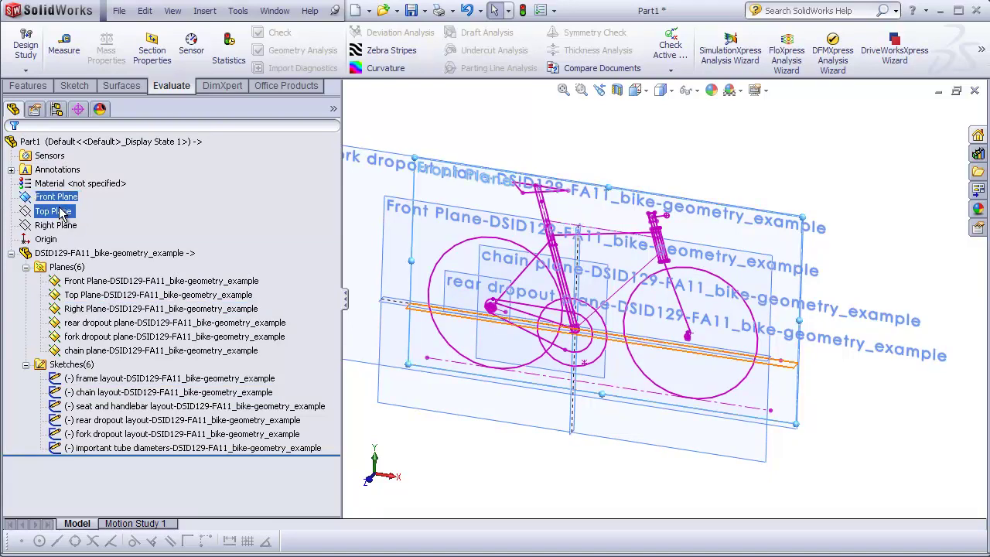
{"action": "left_click", "coordinate": [57, 225]}
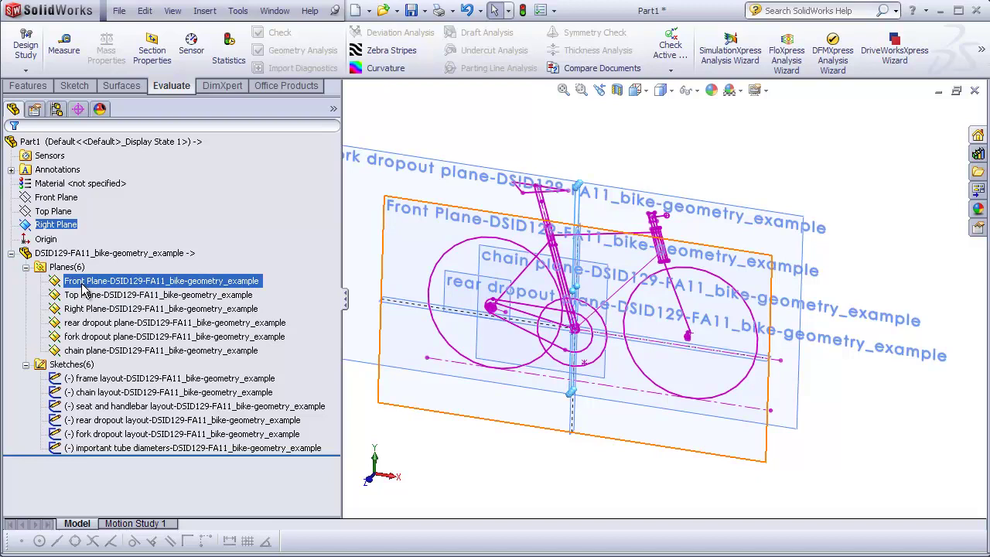
Hide the inserted Front, Top and Right planes.
{"action": "right_click", "coordinate": [84, 286]}
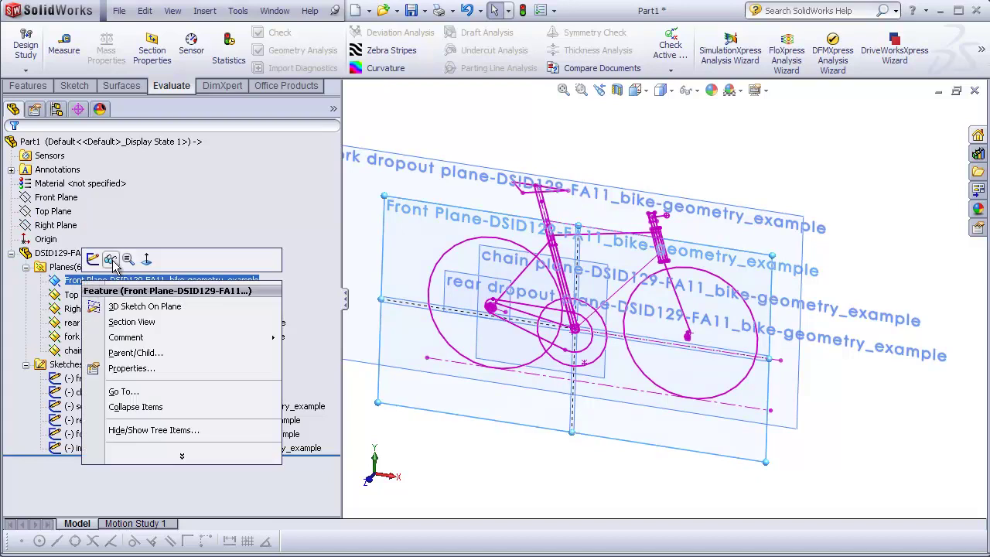
{"action": "left_click", "coordinate": [85, 252]}
{"action": "right_click", "coordinate": [97, 295]}
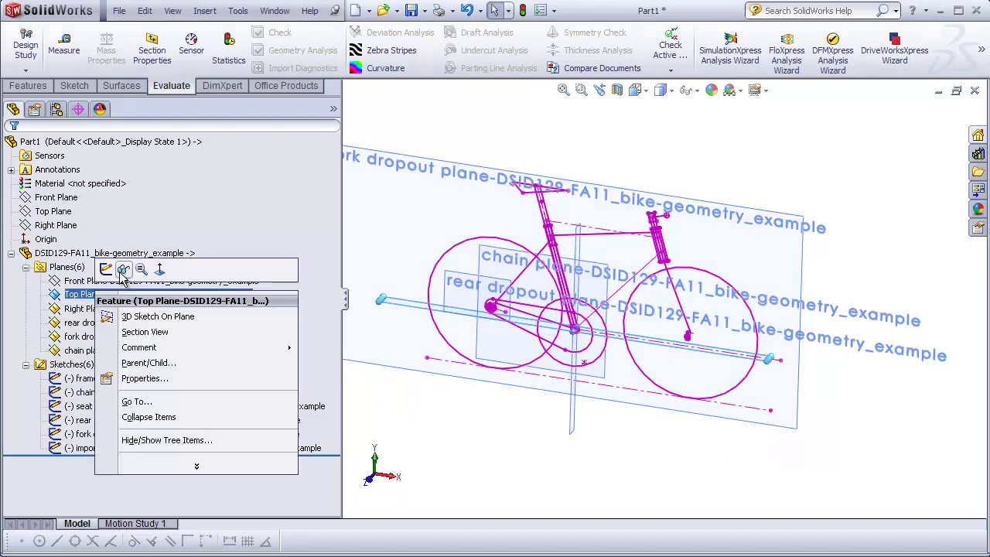
{"action": "left_click", "coordinate": [90, 311]}
{"action": "left_click", "coordinate": [90, 310]}
{"action": "right_click", "coordinate": [90, 307]}
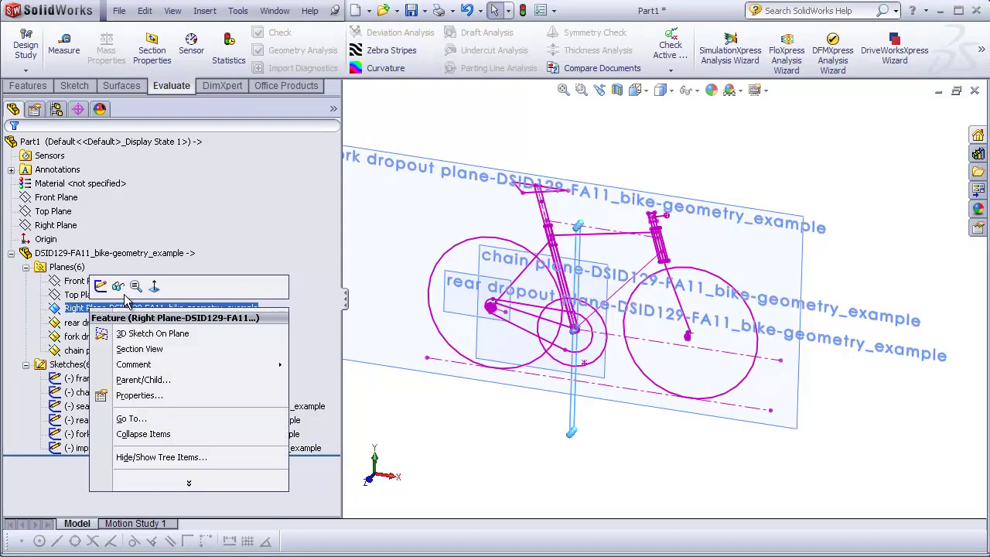
{"action": "left_click", "coordinate": [86, 282]}
{"action": "left_click", "coordinate": [91, 255]}
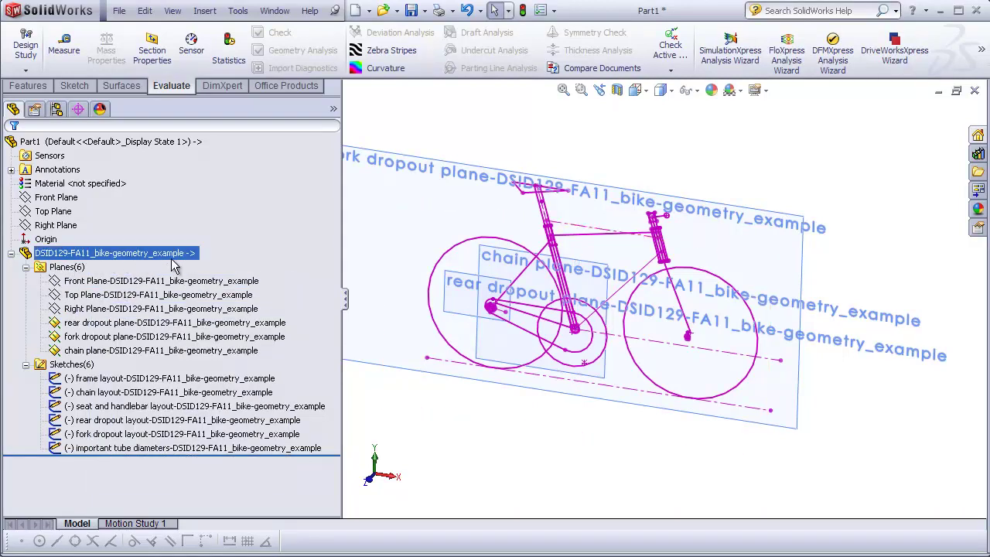
{"action": "key", "text": "Escape"}
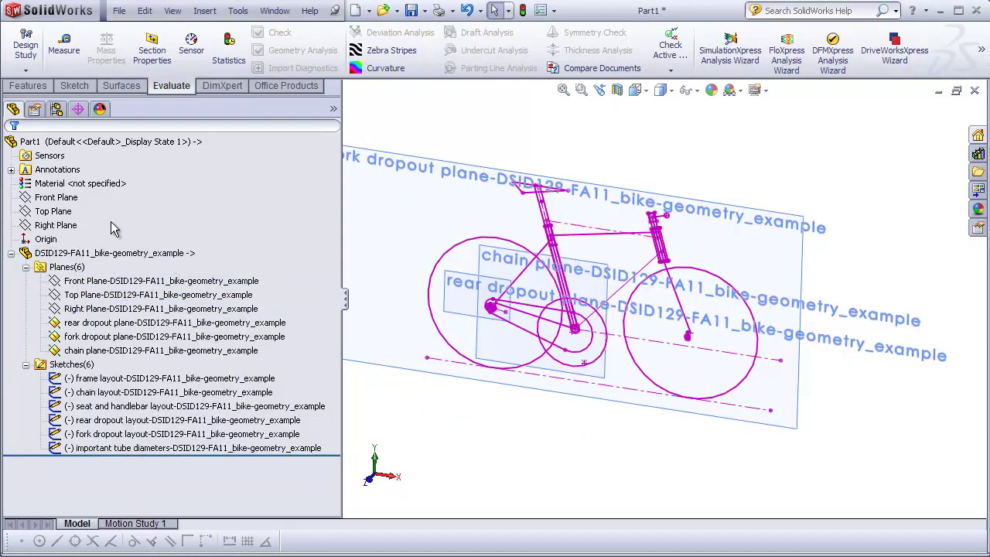
Hide the rear dropout plane and the chain plane.
{"action": "left_click", "coordinate": [67, 213]}
{"action": "left_click", "coordinate": [46, 143]}
{"action": "left_click", "coordinate": [48, 169]}
{"action": "left_click", "coordinate": [114, 323]}
{"action": "right_click", "coordinate": [114, 323]}
{"action": "left_click", "coordinate": [141, 308]}
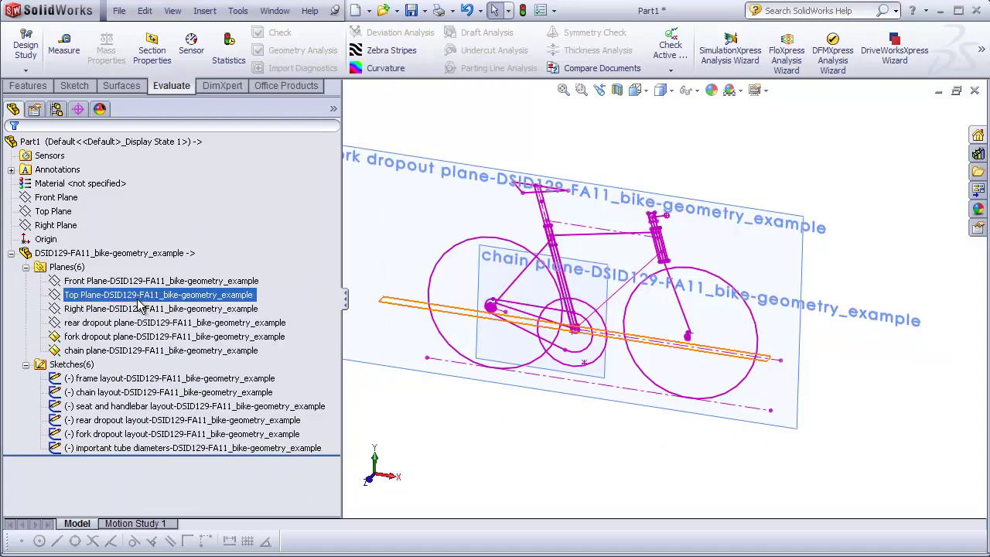
{"action": "left_click", "coordinate": [90, 352]}
{"action": "right_click", "coordinate": [91, 352]}
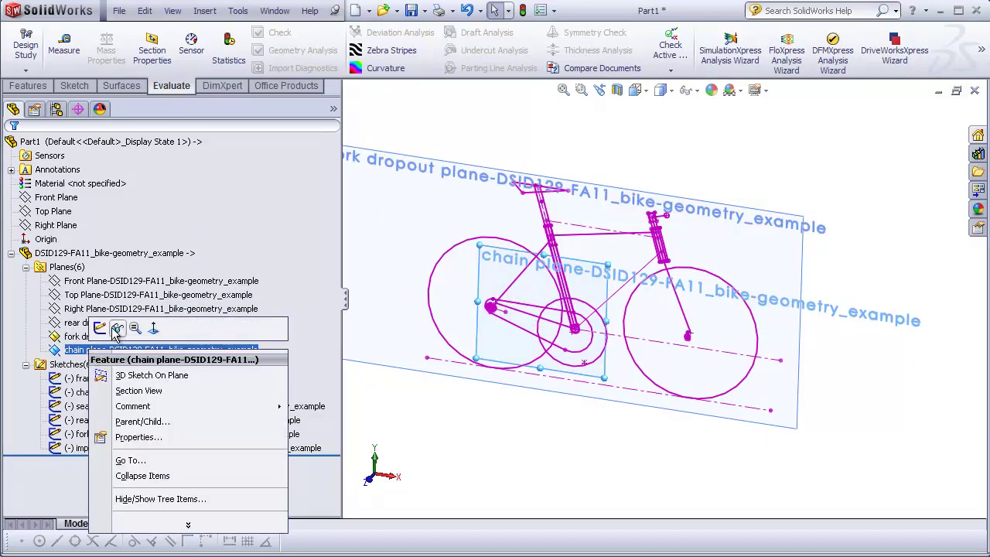
{"action": "left_click", "coordinate": [112, 326]}
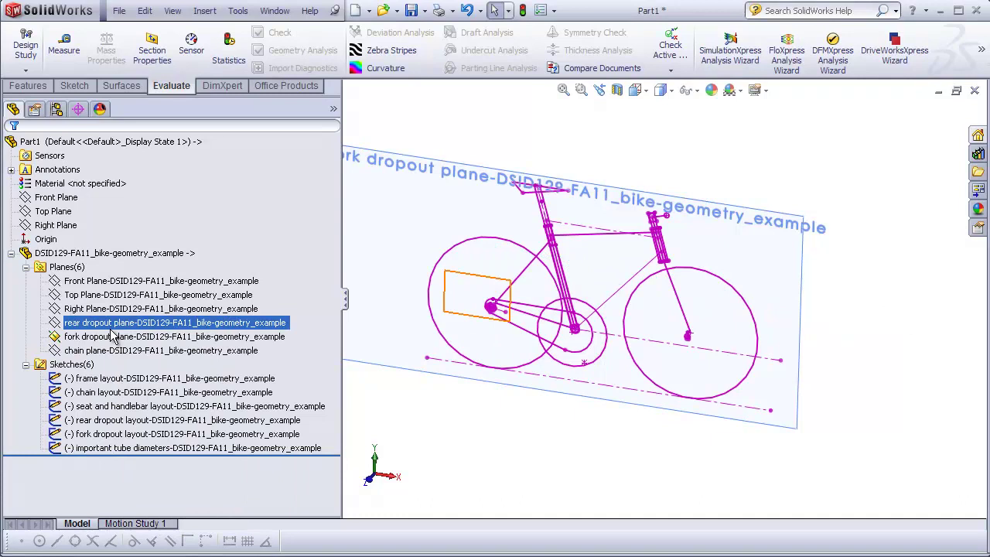
{"action": "left_click", "coordinate": [112, 350]}
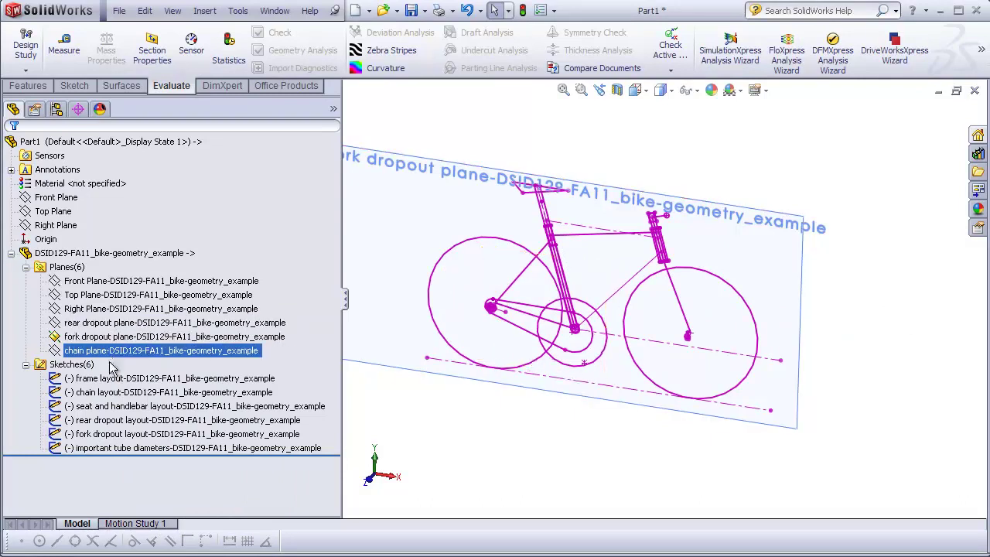
{"action": "left_click", "coordinate": [109, 379]}
Hide the frame, chain, and seat and handlebar layout sketches.
{"action": "right_click", "coordinate": [109, 378]}
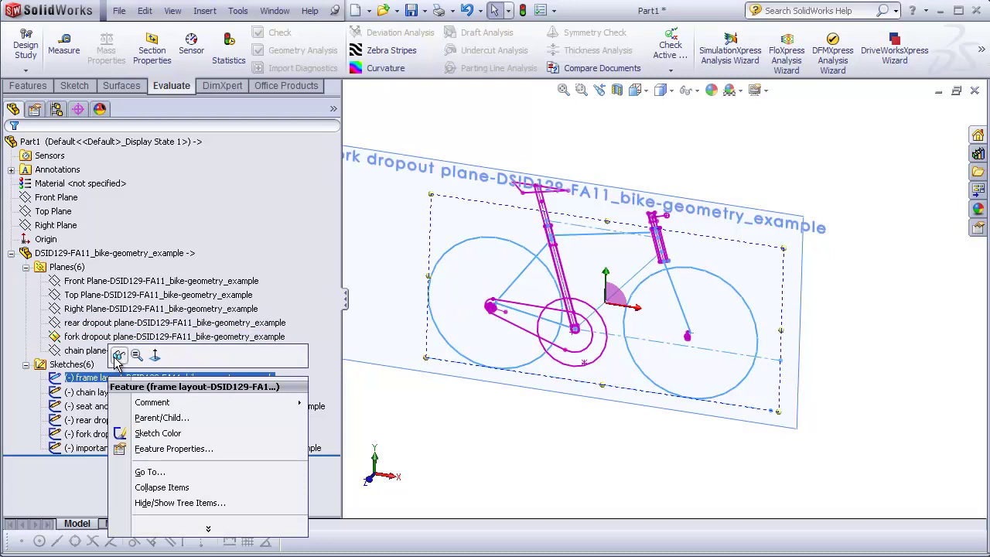
{"action": "left_click", "coordinate": [116, 358]}
{"action": "left_click", "coordinate": [109, 392]}
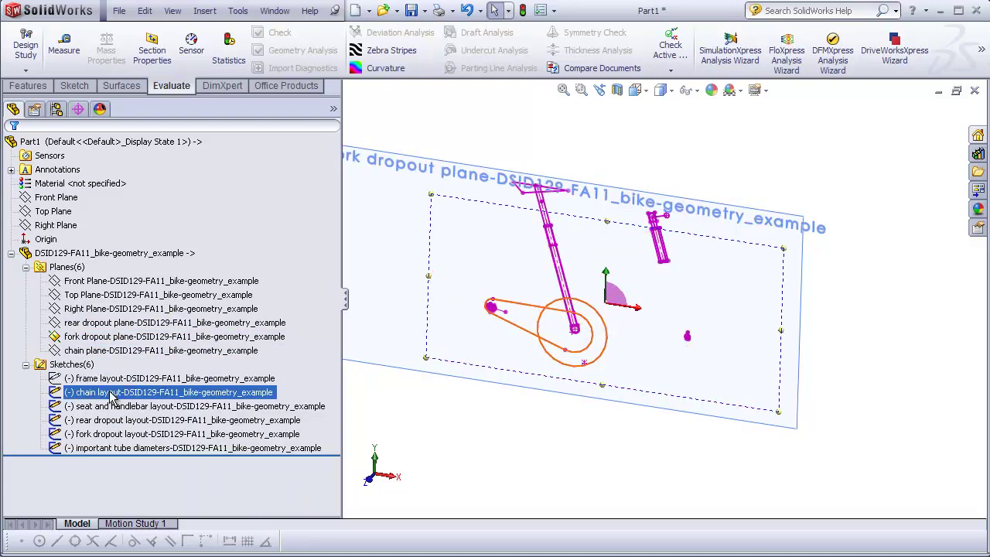
{"action": "right_click", "coordinate": [109, 392]}
{"action": "left_click", "coordinate": [120, 371]}
{"action": "left_click", "coordinate": [104, 406]}
{"action": "right_click", "coordinate": [105, 406]}
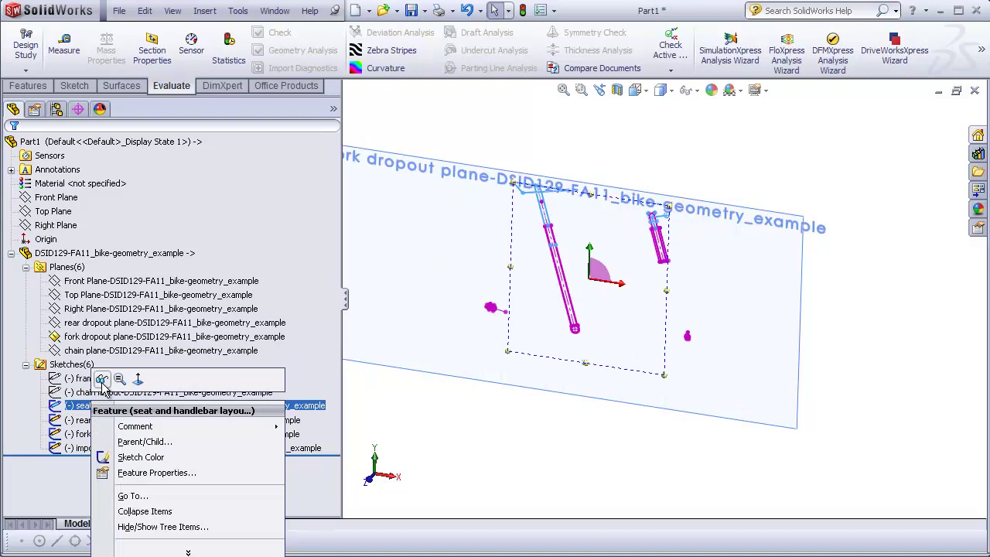
{"action": "left_click", "coordinate": [101, 379]}
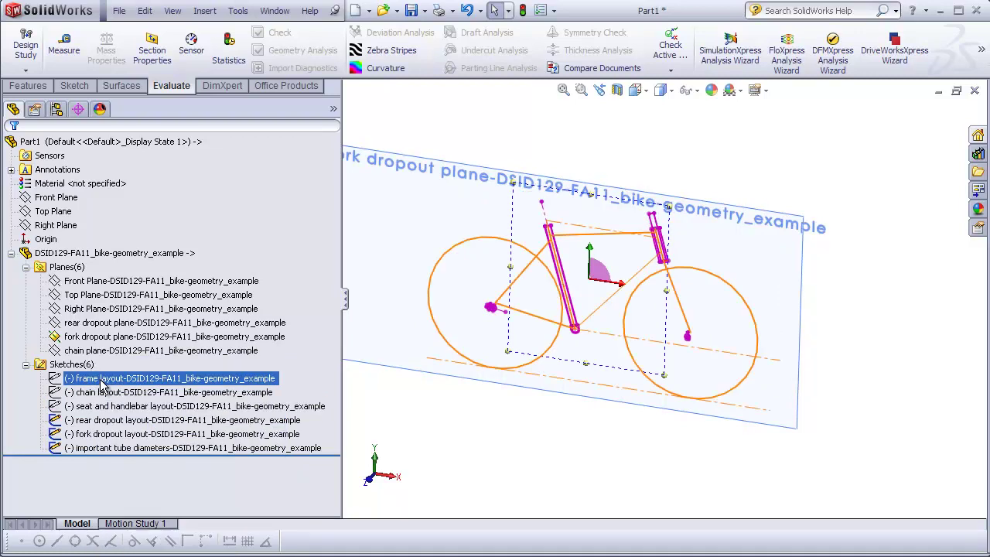
{"action": "right_click", "coordinate": [114, 406]}
{"action": "left_click", "coordinate": [116, 406]}
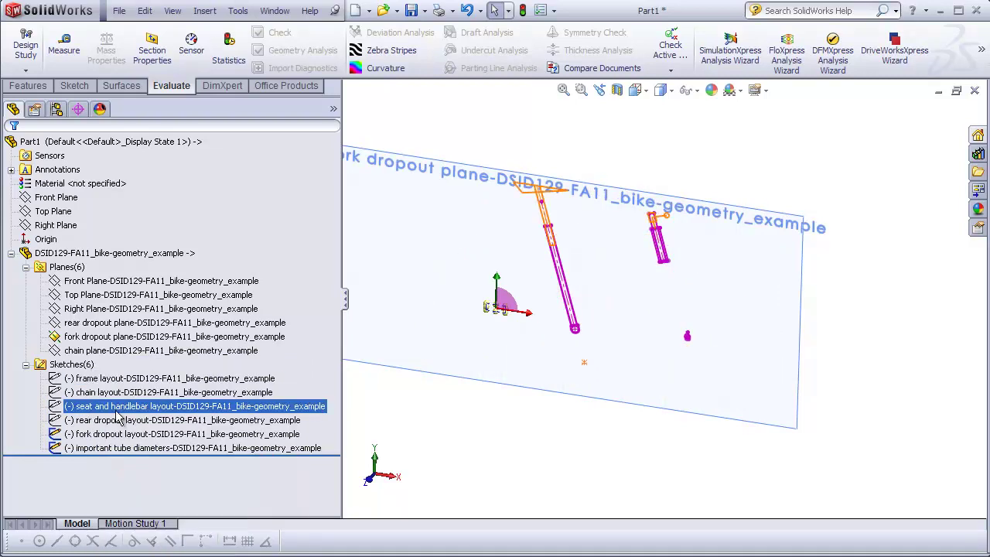
Preview the fork dropout and important tube diameters sketches.
{"action": "left_click", "coordinate": [129, 446]}
{"action": "left_click", "coordinate": [129, 434]}
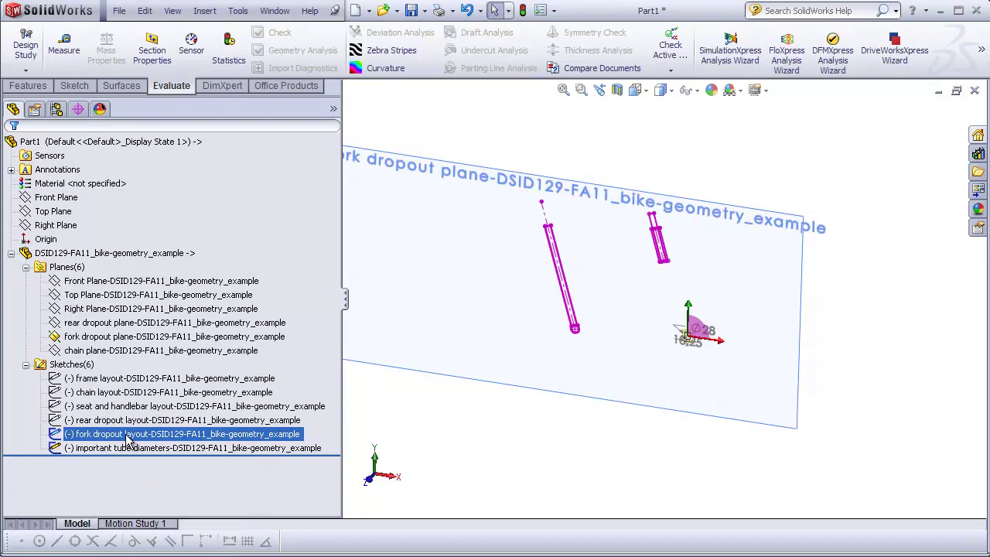
{"action": "left_click", "coordinate": [128, 449], "text": "ctrl"}
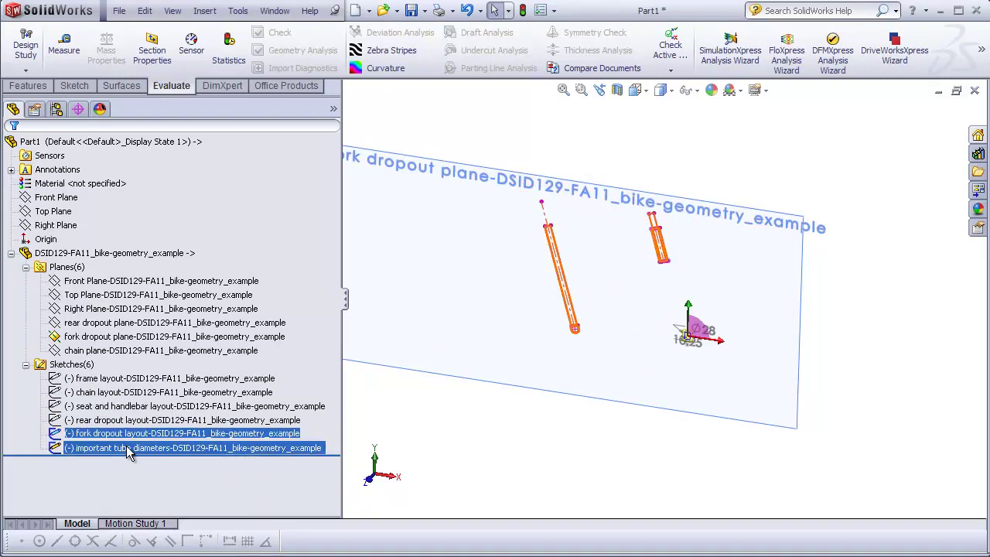
{"action": "left_click", "coordinate": [129, 448]}
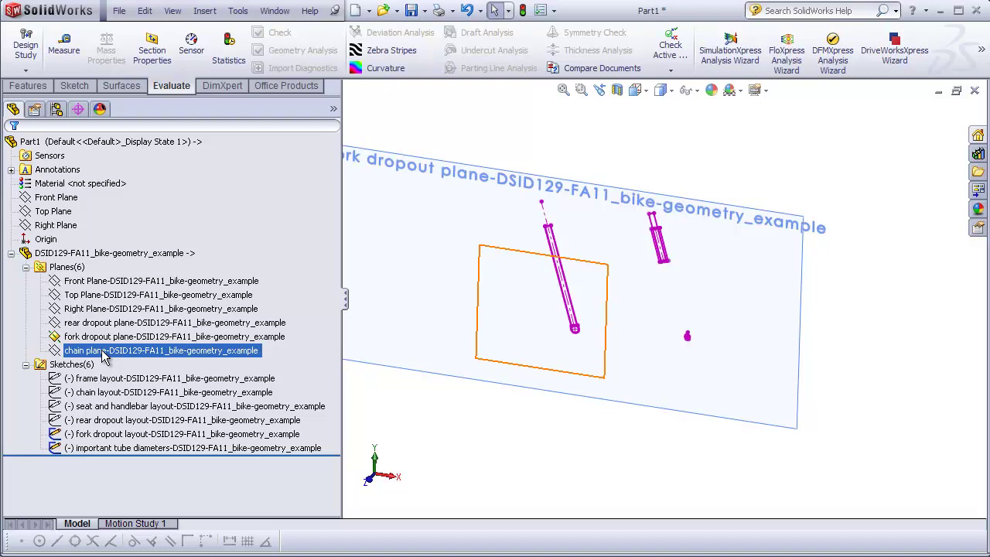
Switch to the Front view orientation, adjust the zoom, and select the Front Plane.
{"action": "left_click", "coordinate": [635, 89]}
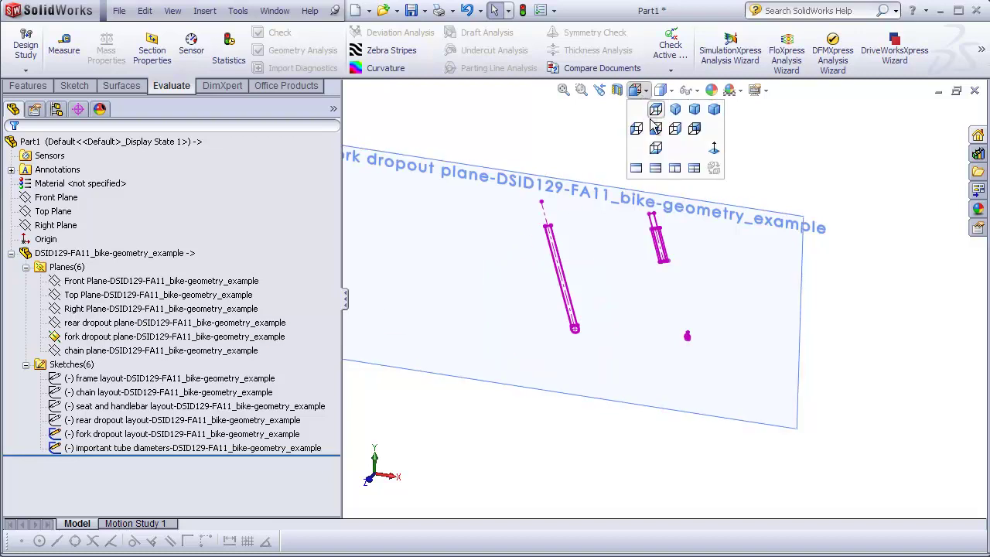
{"action": "left_click", "coordinate": [654, 126]}
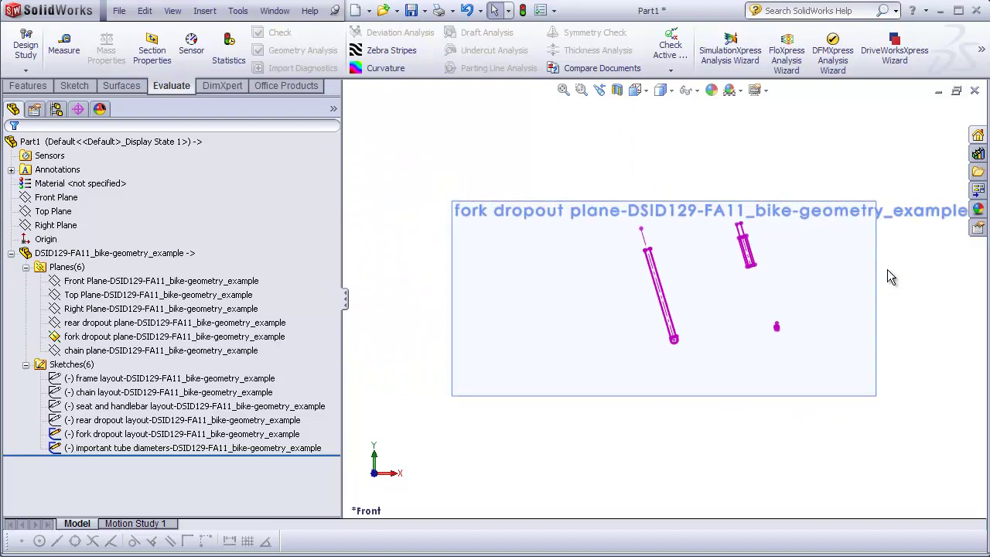
{"action": "scroll", "coordinate": [889, 274], "scroll_direction": "down", "scroll_amount": 4}
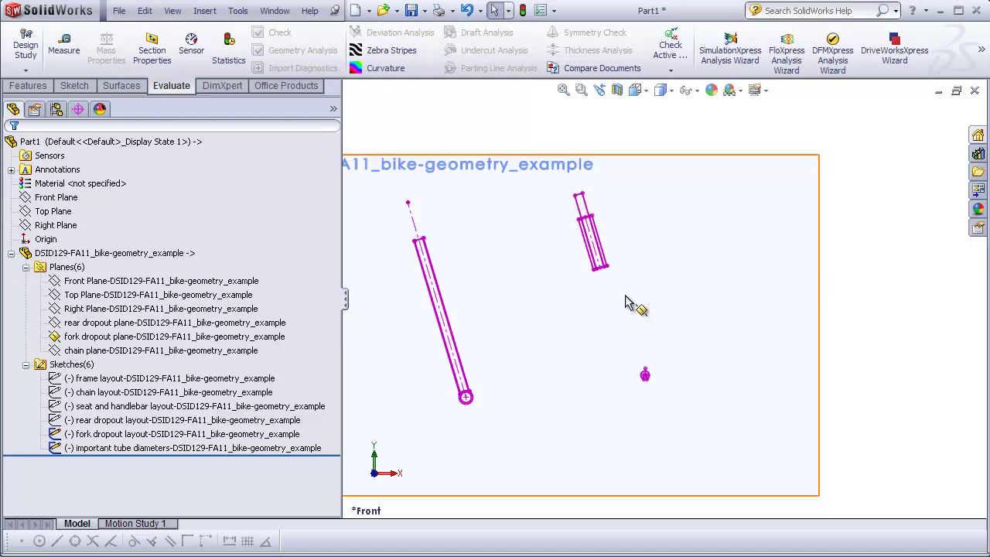
{"action": "scroll", "coordinate": [627, 302], "scroll_direction": "down", "scroll_amount": 2}
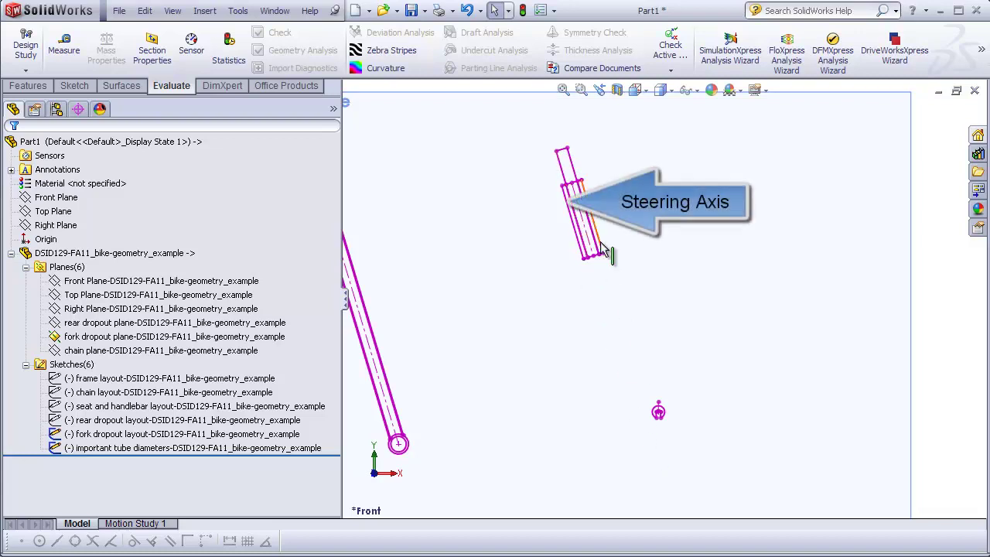
{"action": "scroll", "coordinate": [607, 222], "scroll_direction": "down", "scroll_amount": 2}
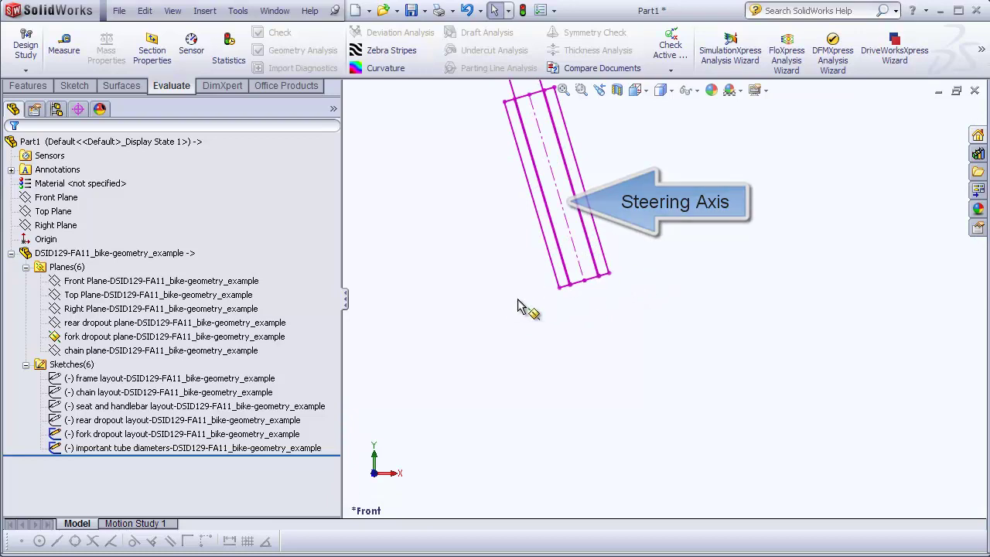
{"action": "scroll", "coordinate": [564, 298], "scroll_direction": "down", "scroll_amount": 1}
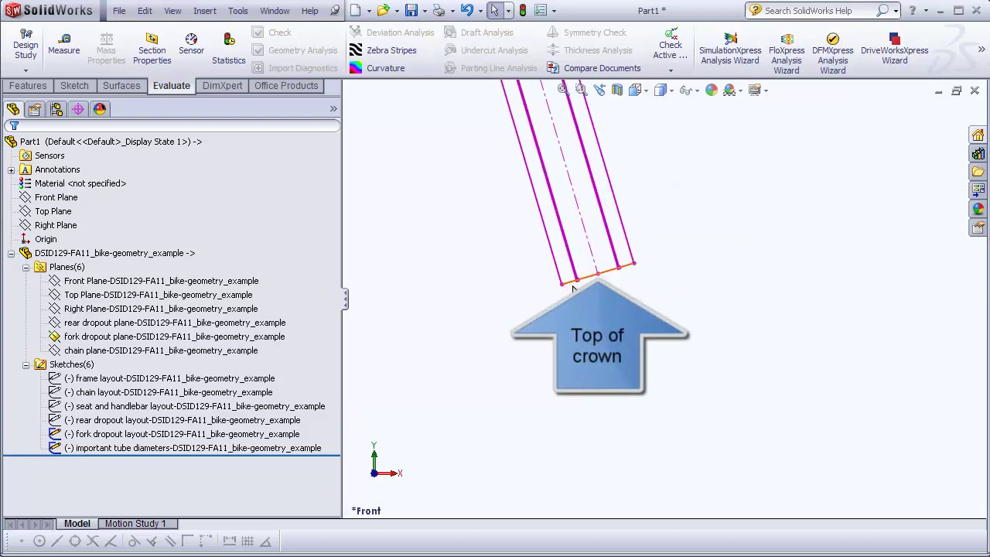
{"action": "scroll", "coordinate": [623, 344], "scroll_direction": "up", "scroll_amount": 2}
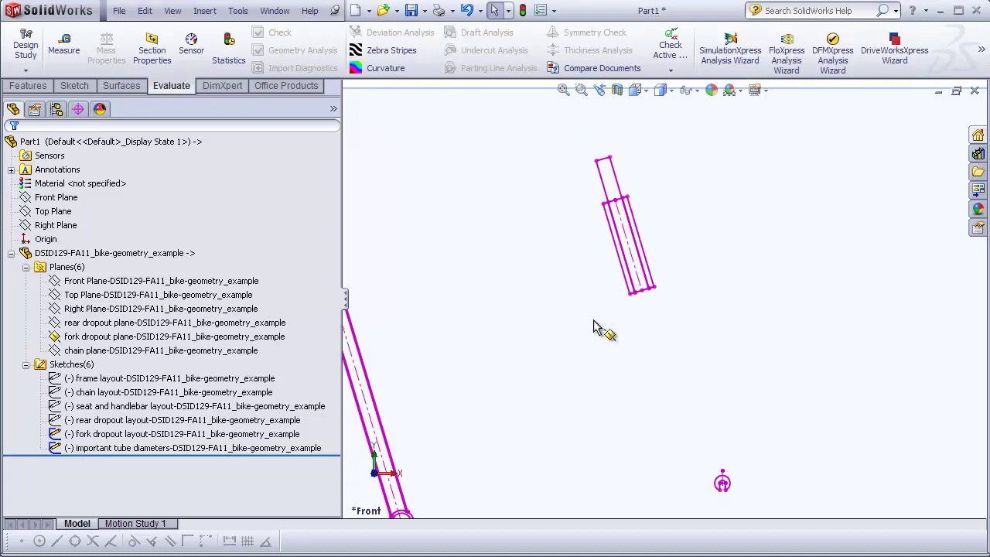
{"action": "scroll", "coordinate": [596, 327], "scroll_direction": "up", "scroll_amount": 3}
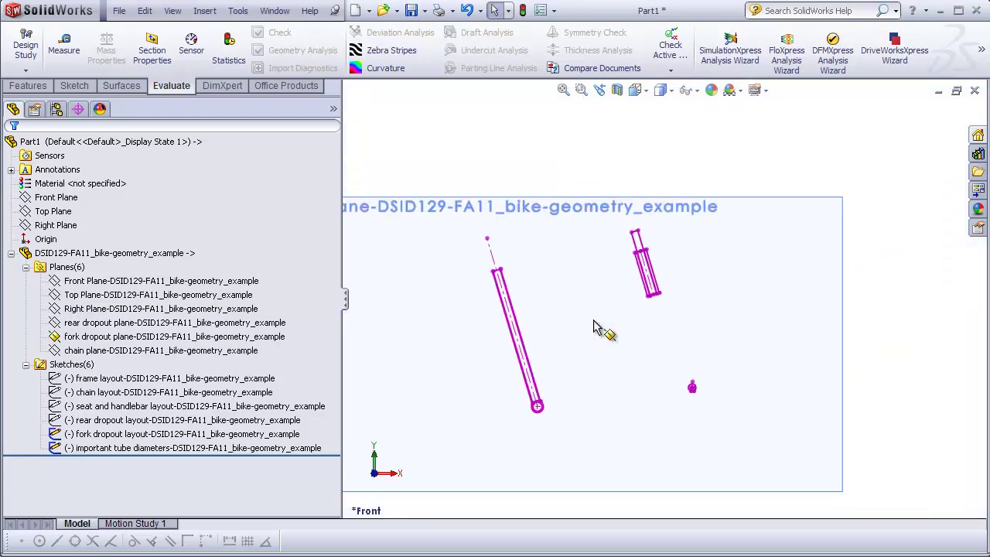
{"action": "left_click", "coordinate": [73, 201]}
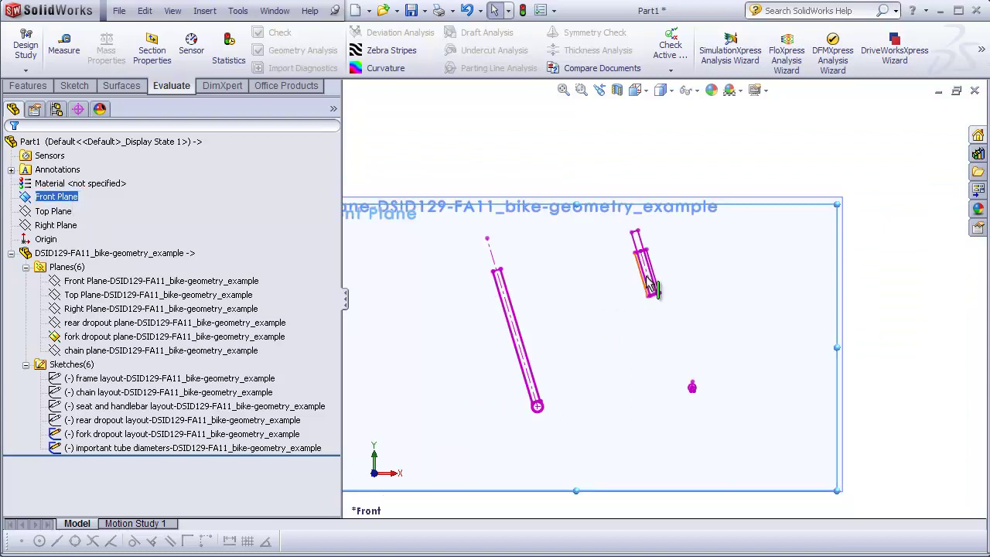
{"action": "scroll", "coordinate": [657, 277], "scroll_direction": "down", "scroll_amount": 1}
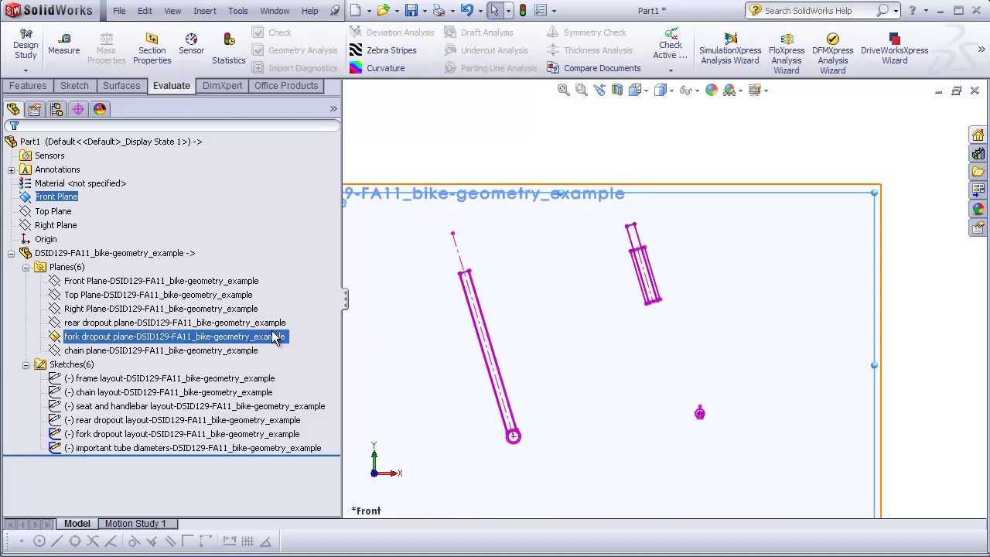
Hide the fork dropout plane.
{"action": "right_click", "coordinate": [220, 340]}
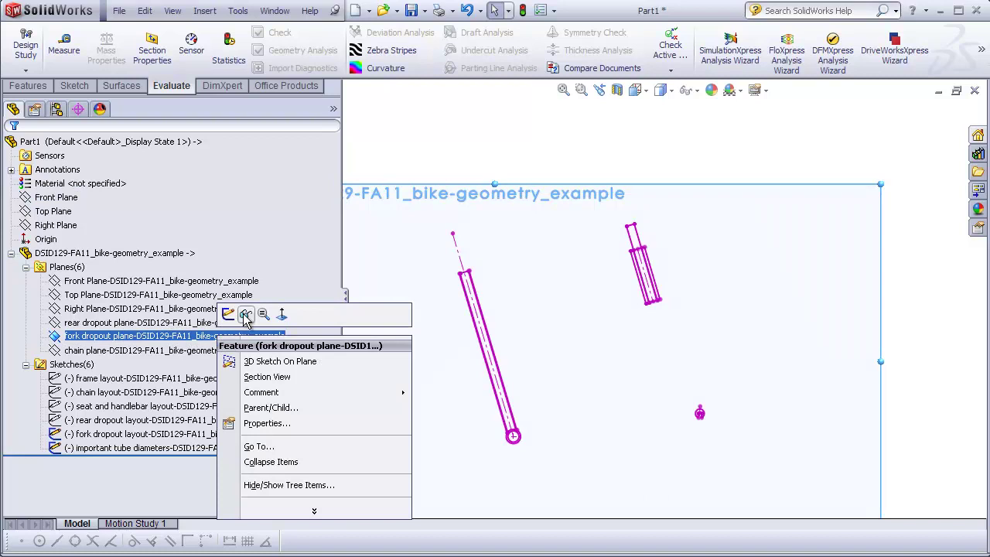
{"action": "left_click", "coordinate": [246, 314]}
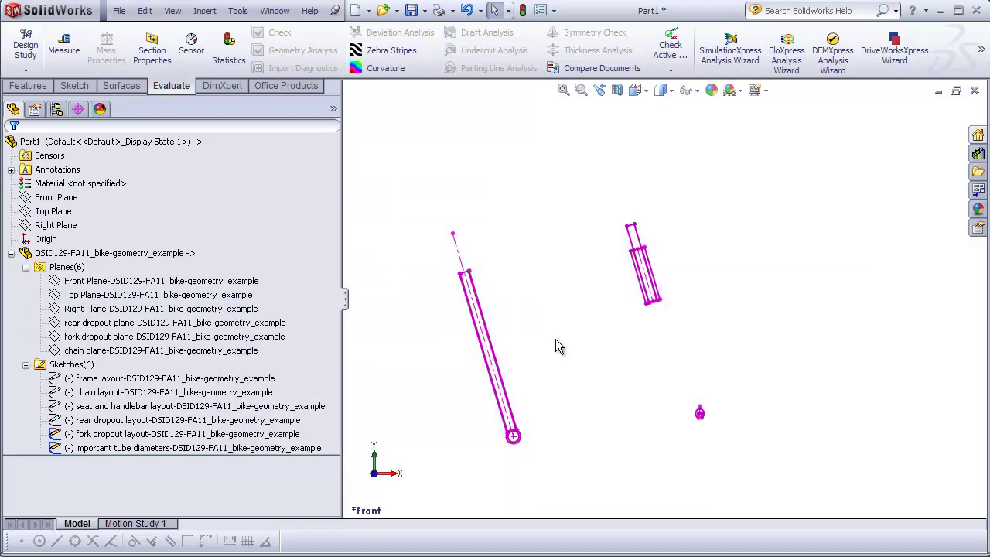
{"action": "scroll", "coordinate": [649, 287], "scroll_direction": "down", "scroll_amount": 3}
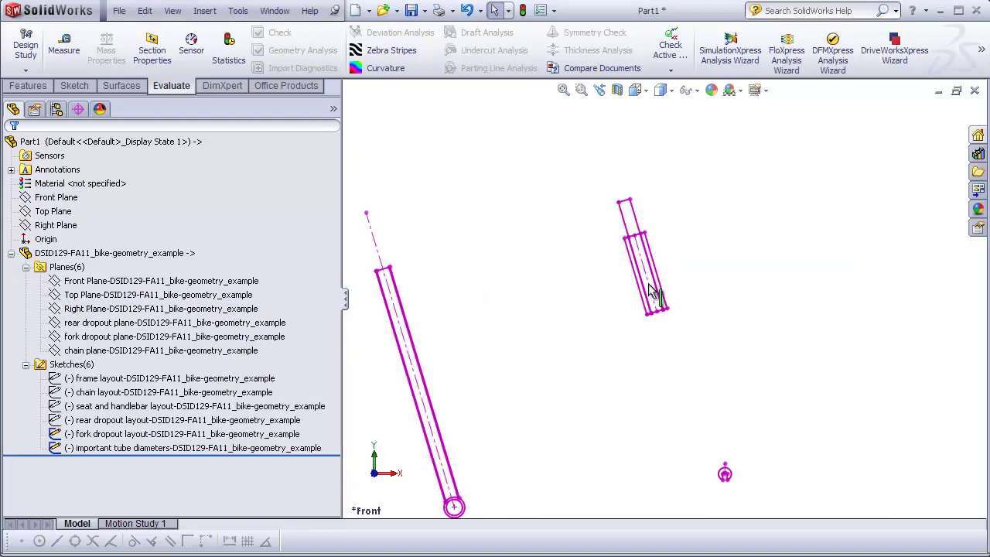
{"action": "scroll", "coordinate": [603, 306], "scroll_direction": "up", "scroll_amount": 2}
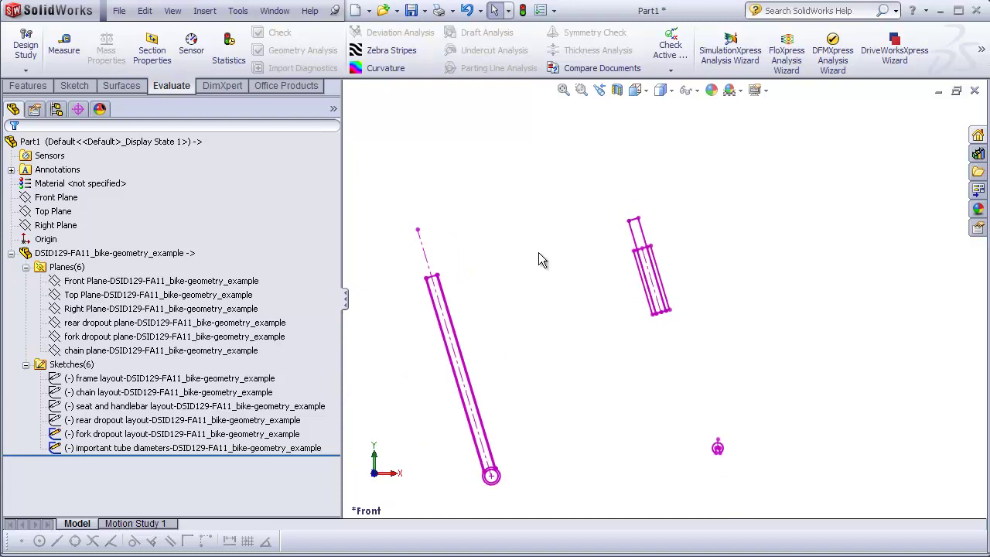
Create Plane13 through the steering-axis line, perpendicular to the Front Plane.
{"action": "left_click", "coordinate": [27, 86]}
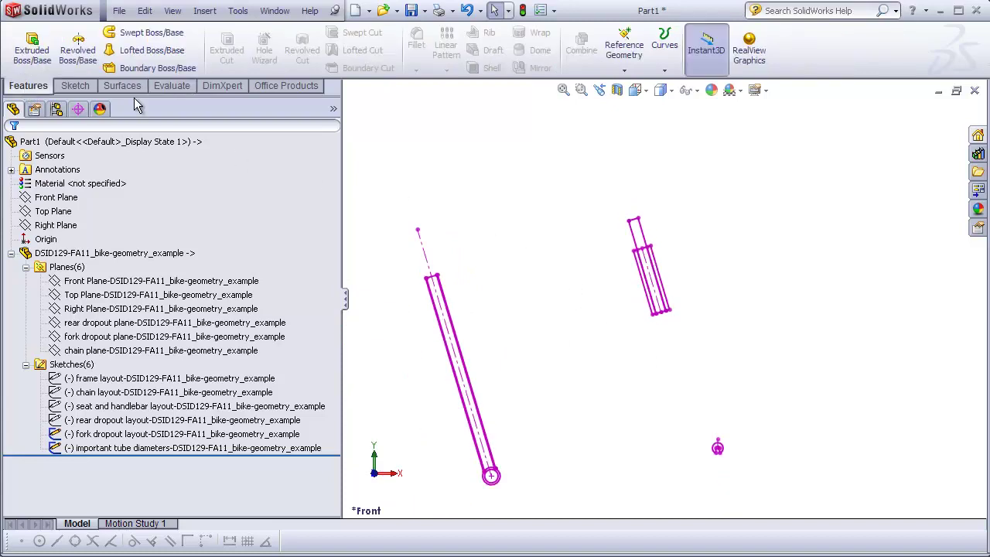
{"action": "left_click", "coordinate": [626, 67]}
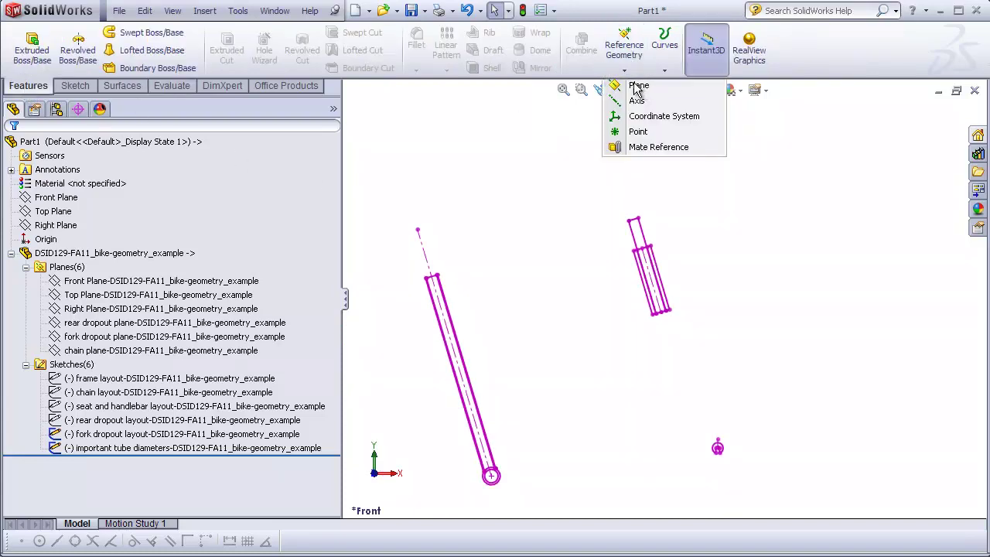
{"action": "left_click", "coordinate": [638, 85]}
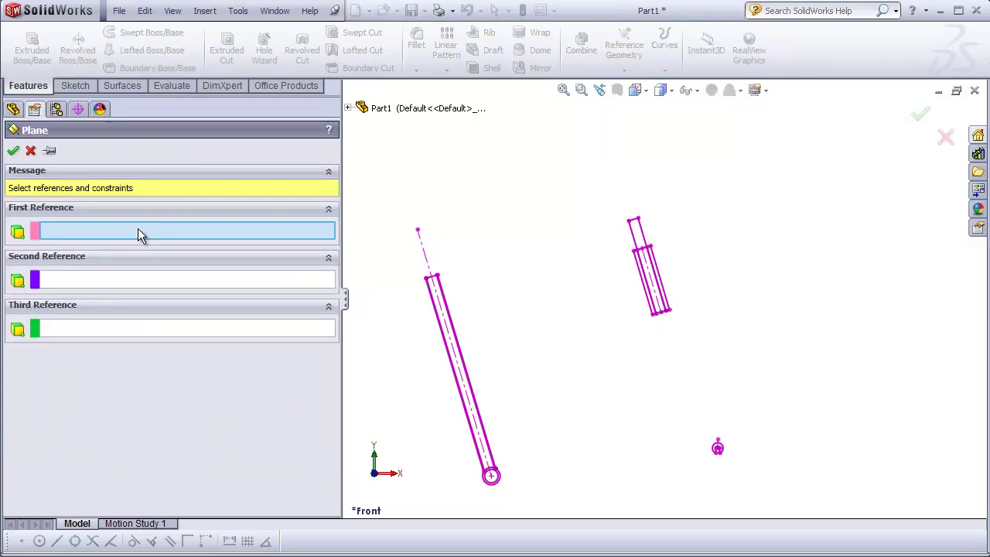
{"action": "scroll", "coordinate": [653, 280], "scroll_direction": "down", "scroll_amount": 3}
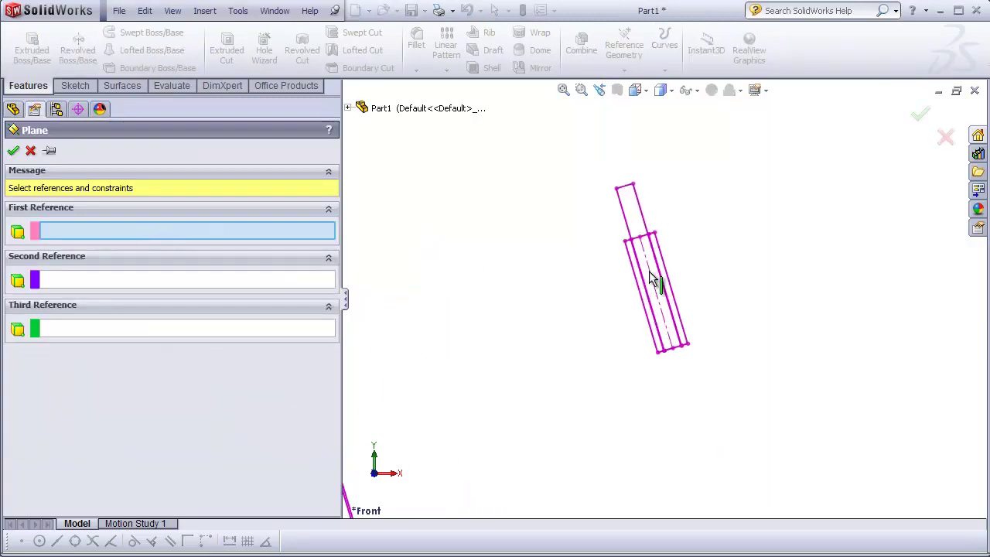
{"action": "left_click", "coordinate": [653, 280]}
{"action": "scroll", "coordinate": [589, 272], "scroll_direction": "up", "scroll_amount": 3}
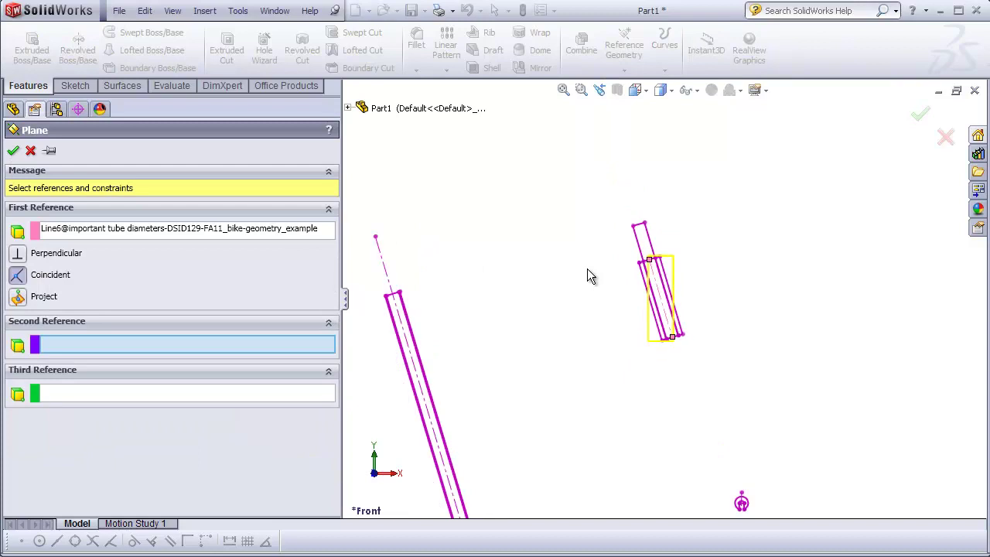
{"action": "left_click", "coordinate": [347, 109]}
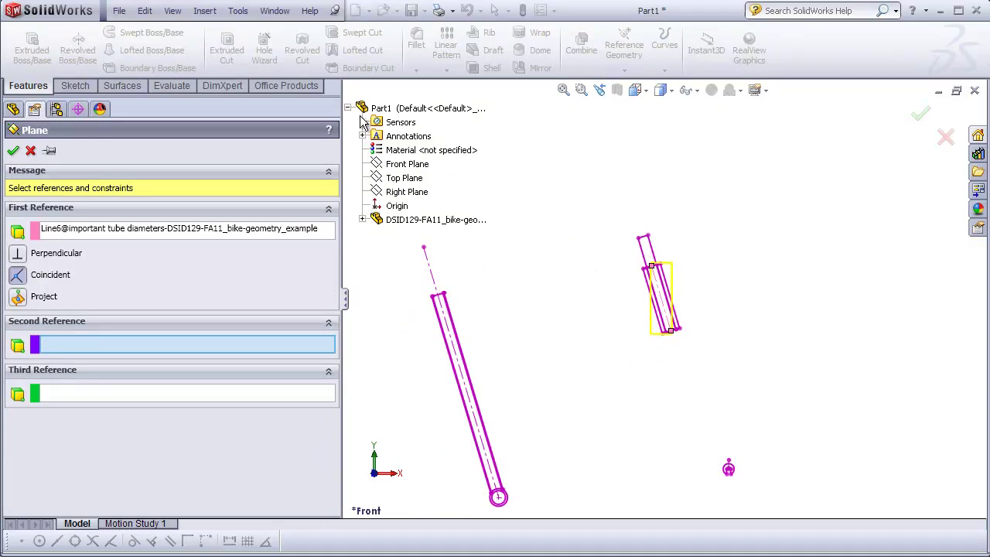
{"action": "left_click", "coordinate": [404, 165]}
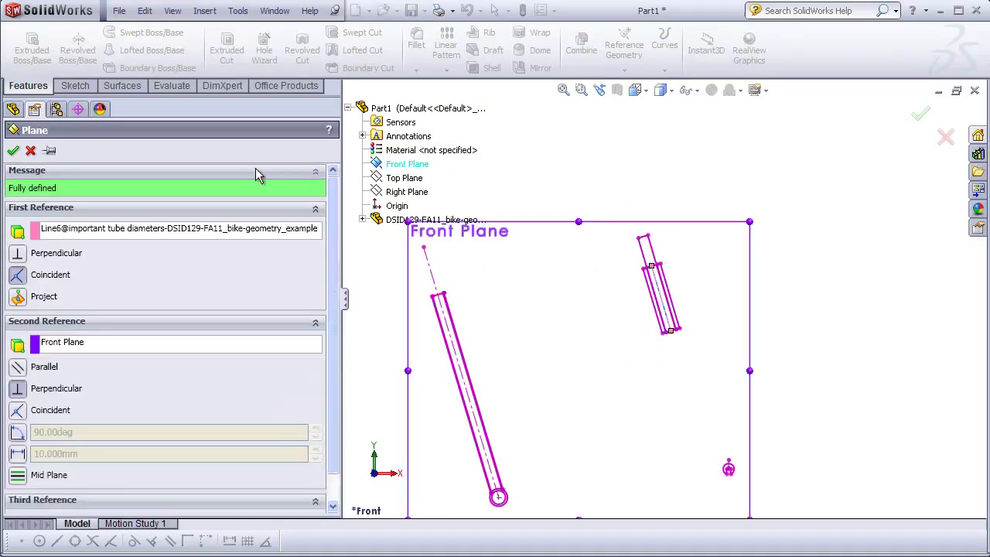
{"action": "left_click", "coordinate": [13, 150]}
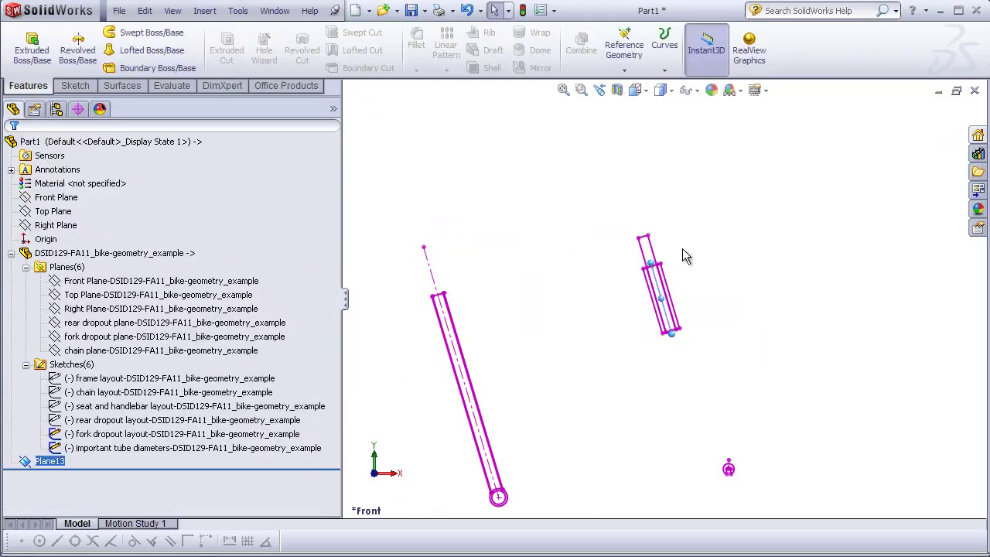
{"action": "middle_click_drag", "start_coordinate": [692, 258], "coordinate": [655, 296]}
{"action": "scroll", "coordinate": [655, 296], "scroll_direction": "down", "scroll_amount": 3}
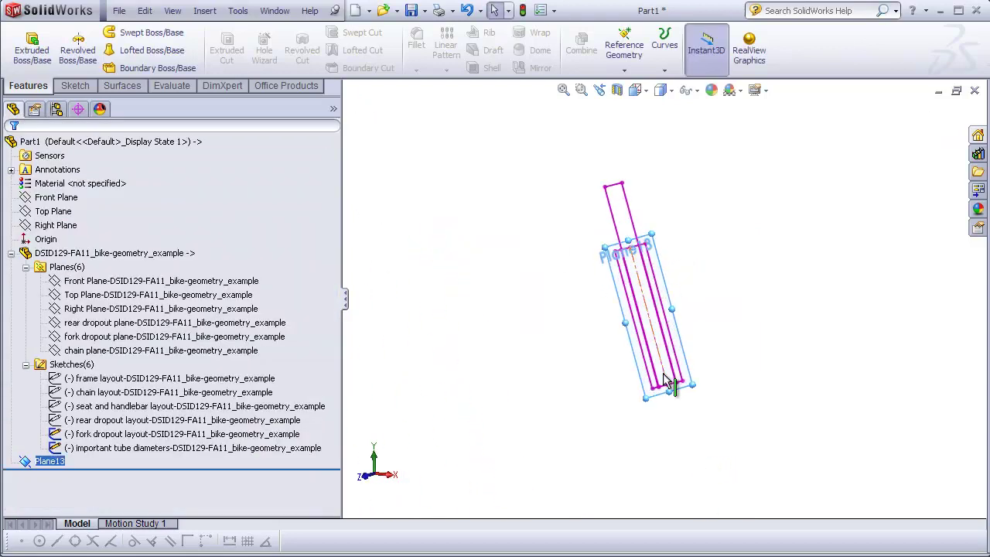
{"action": "scroll", "coordinate": [665, 371], "scroll_direction": "up", "scroll_amount": 4}
{"action": "mouse_move", "coordinate": [667, 364]}
{"action": "middle_mouse_down"}
{"action": "mouse_move", "coordinate": [708, 348]}
{"action": "mouse_move", "coordinate": [671, 349]}
{"action": "middle_mouse_up"}
{"action": "scroll", "coordinate": [698, 336], "scroll_direction": "down", "scroll_amount": 5}
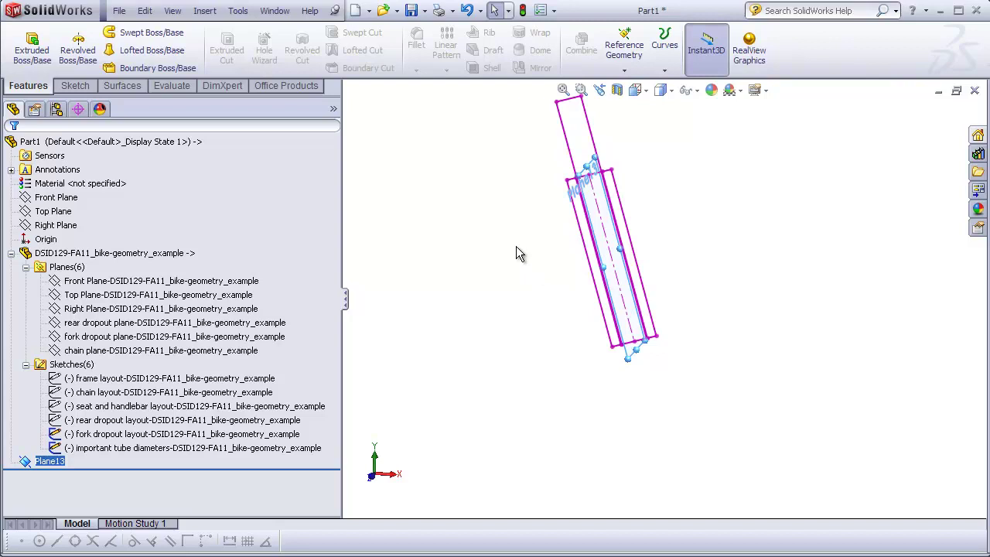
Create Plane14 through the crown-top line using the Front Plane, then orbit to check it.
{"action": "left_click", "coordinate": [623, 48]}
{"action": "left_click", "coordinate": [638, 83]}
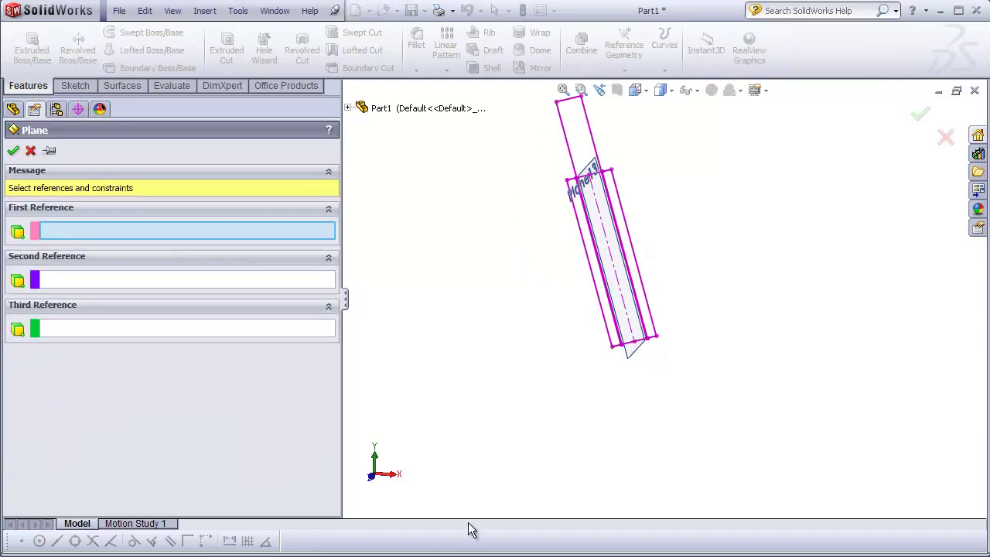
{"action": "scroll", "coordinate": [650, 370], "scroll_direction": "down", "scroll_amount": 2}
{"action": "left_click", "coordinate": [665, 296]}
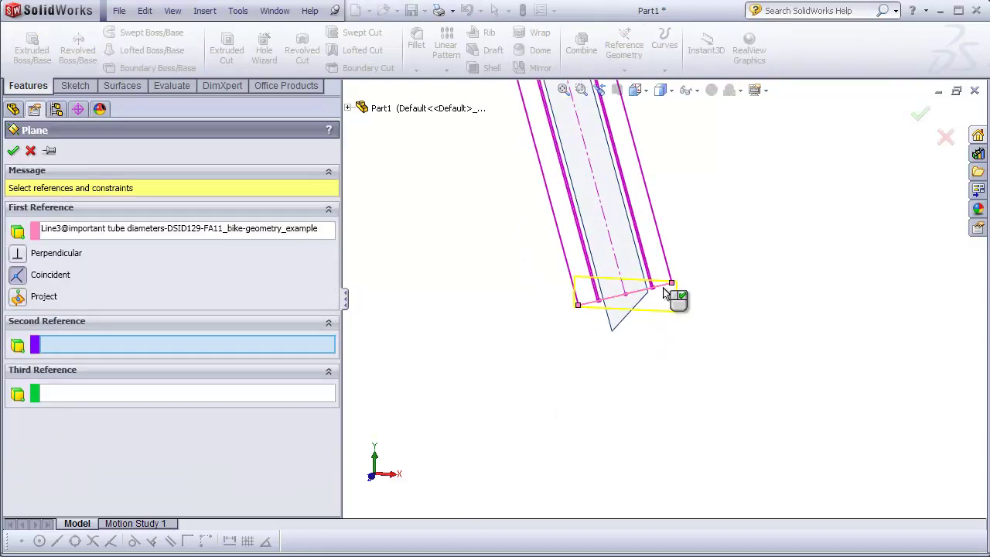
{"action": "scroll", "coordinate": [526, 246], "scroll_direction": "up", "scroll_amount": 3}
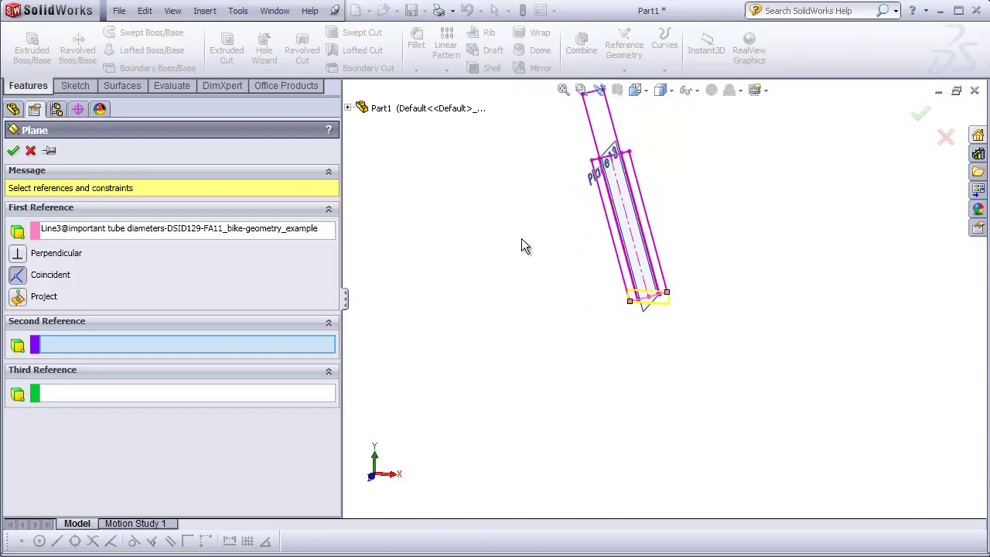
{"action": "left_click", "coordinate": [348, 108]}
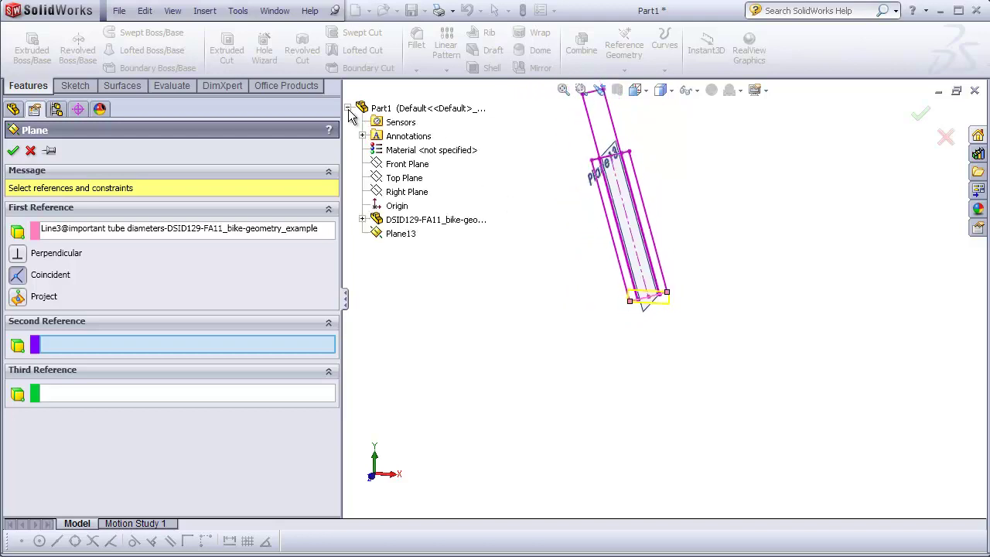
{"action": "left_click", "coordinate": [390, 167]}
{"action": "left_click", "coordinate": [13, 150]}
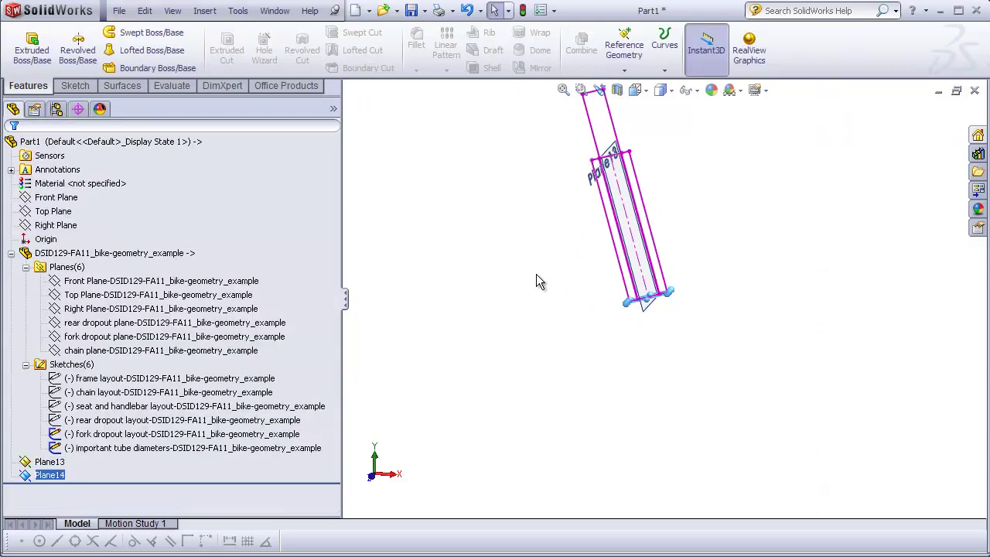
{"action": "mouse_move", "coordinate": [690, 337]}
{"action": "middle_mouse_down"}
{"action": "mouse_move", "coordinate": [678, 327]}
{"action": "mouse_move", "coordinate": [683, 350]}
{"action": "middle_mouse_up"}
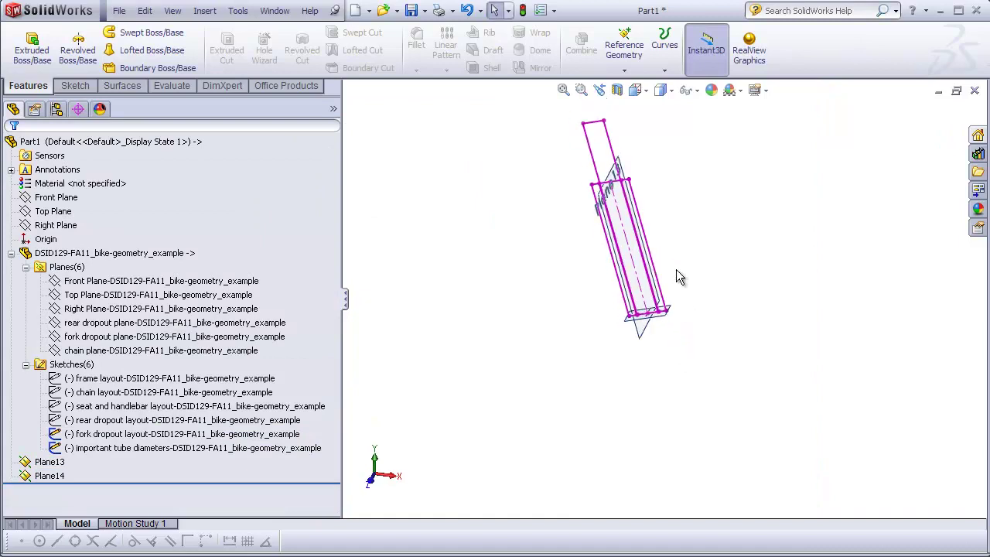
{"action": "scroll", "coordinate": [669, 258], "scroll_direction": "down", "scroll_amount": 3}
{"action": "middle_click_drag", "start_coordinate": [668, 258], "coordinate": [670, 196]}
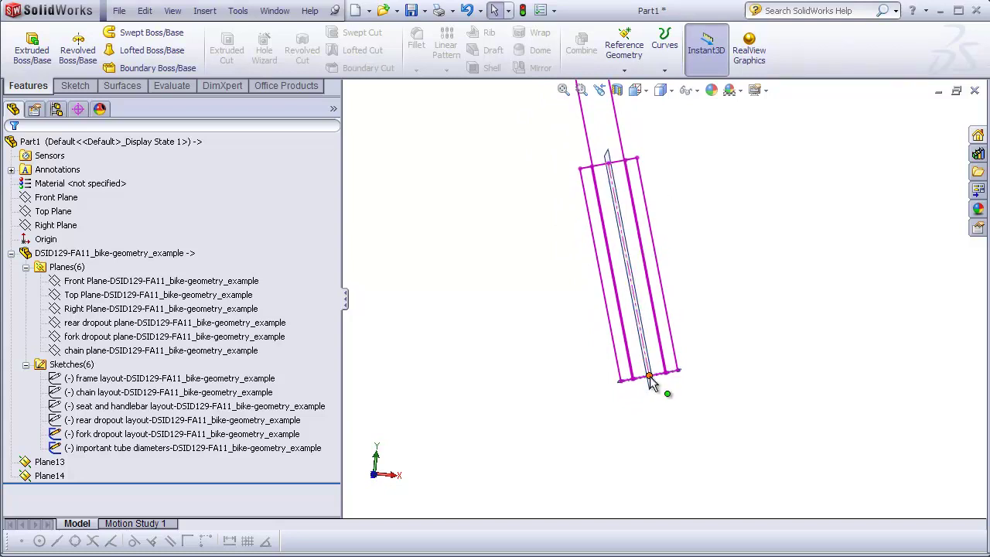
{"action": "middle_click_drag", "start_coordinate": [662, 331], "coordinate": [658, 333]}
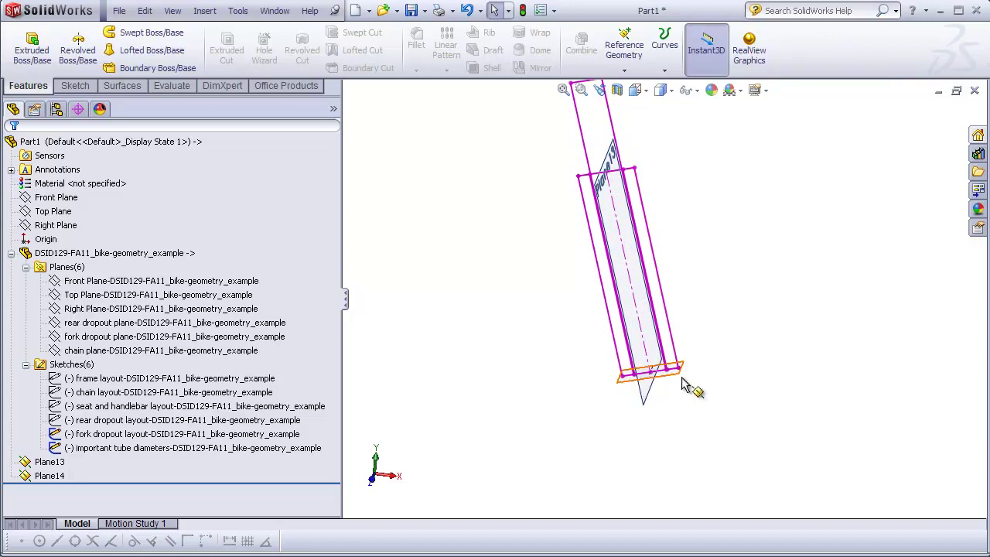
{"action": "middle_click_drag", "start_coordinate": [651, 386], "coordinate": [612, 364]}
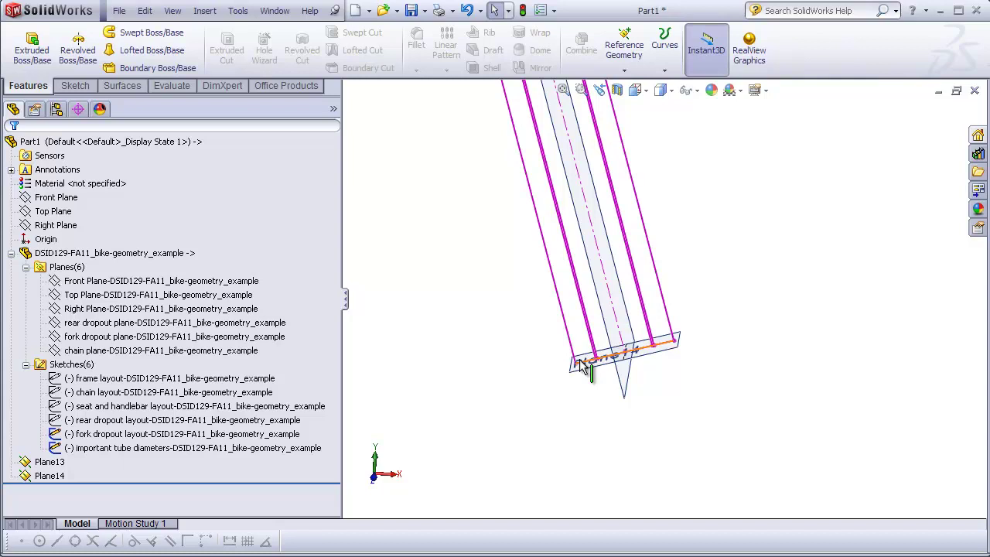
Return the view to the standard Front orientation.
{"action": "left_click", "coordinate": [659, 90]}
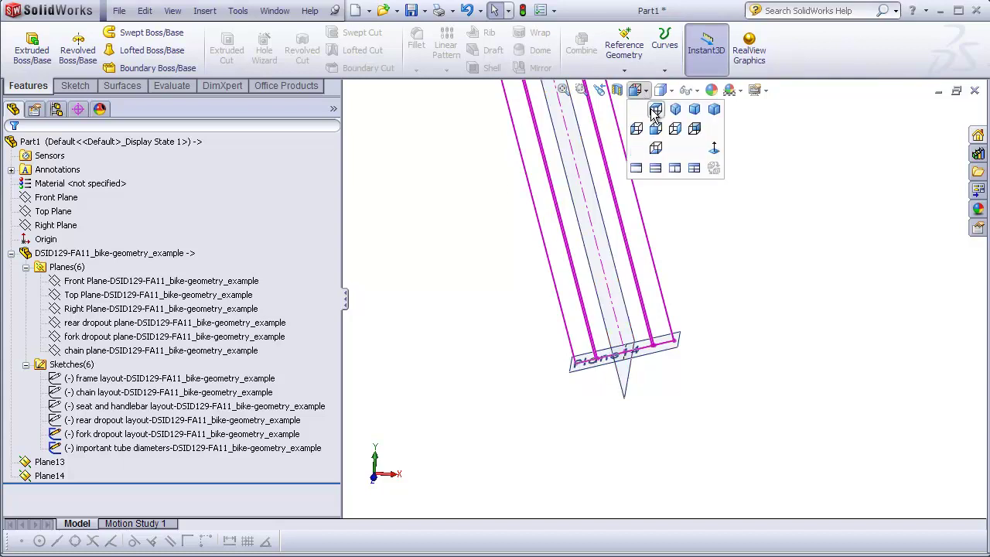
{"action": "left_click", "coordinate": [655, 130]}
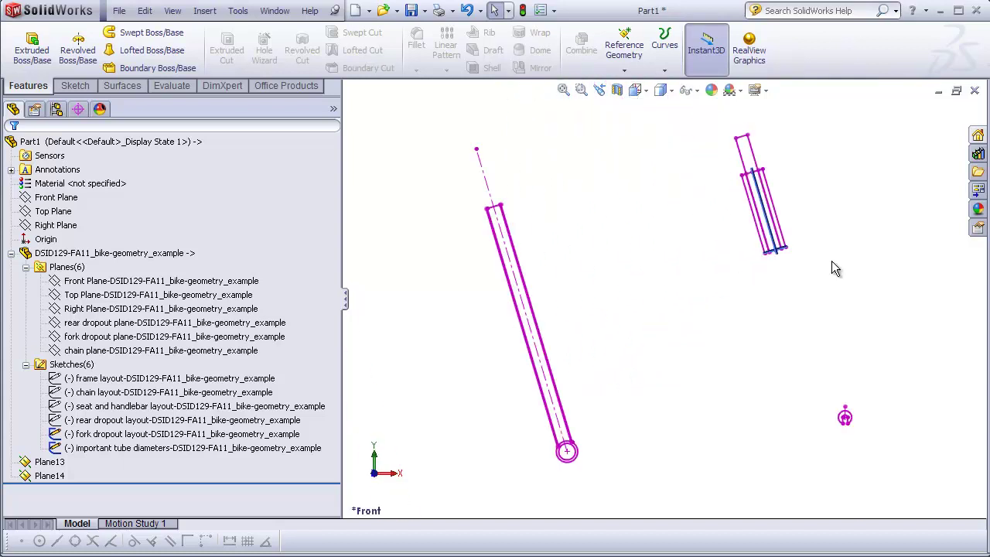